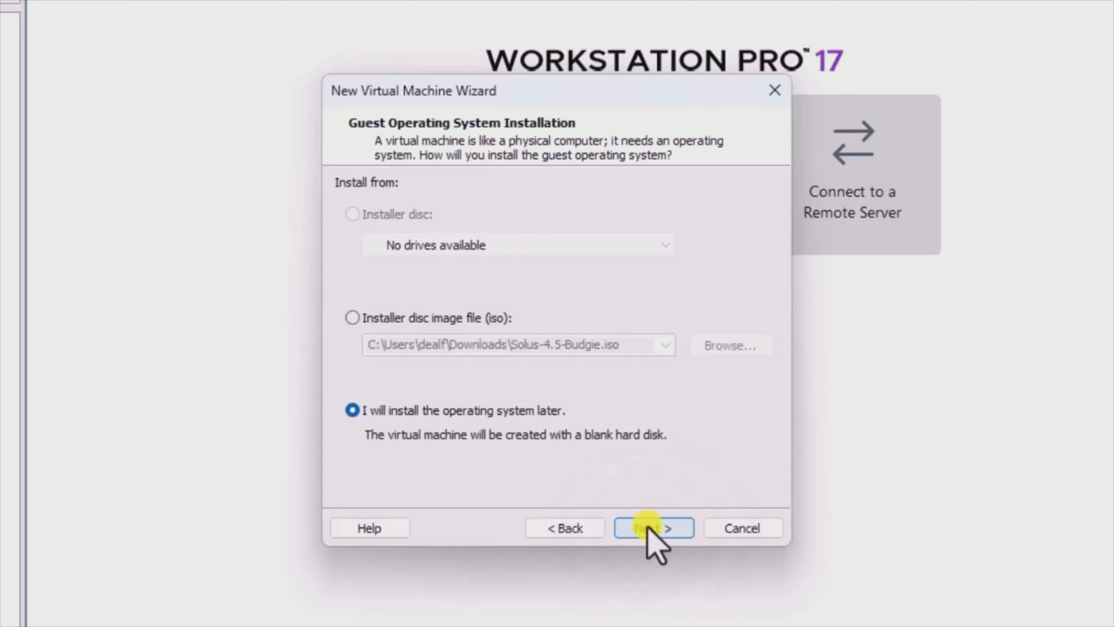
Step: Set up a blank virtual machine for a Linux guest, Other Linux 5.x kernel 64-bit, and name it Solus OS 4.5
left_click(653, 528)
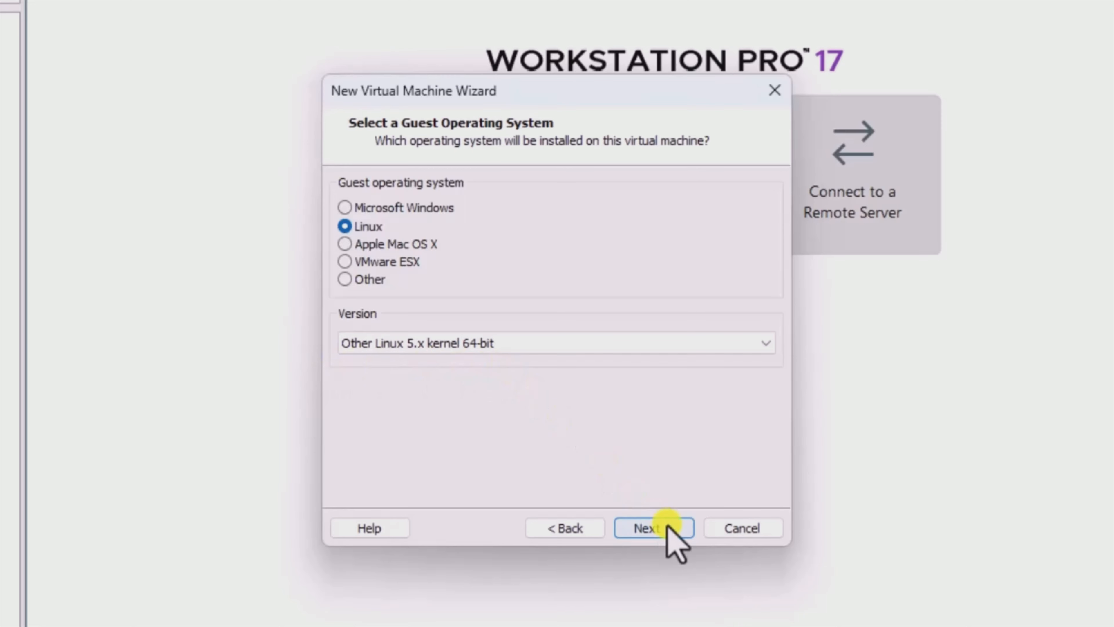
left_click(648, 528)
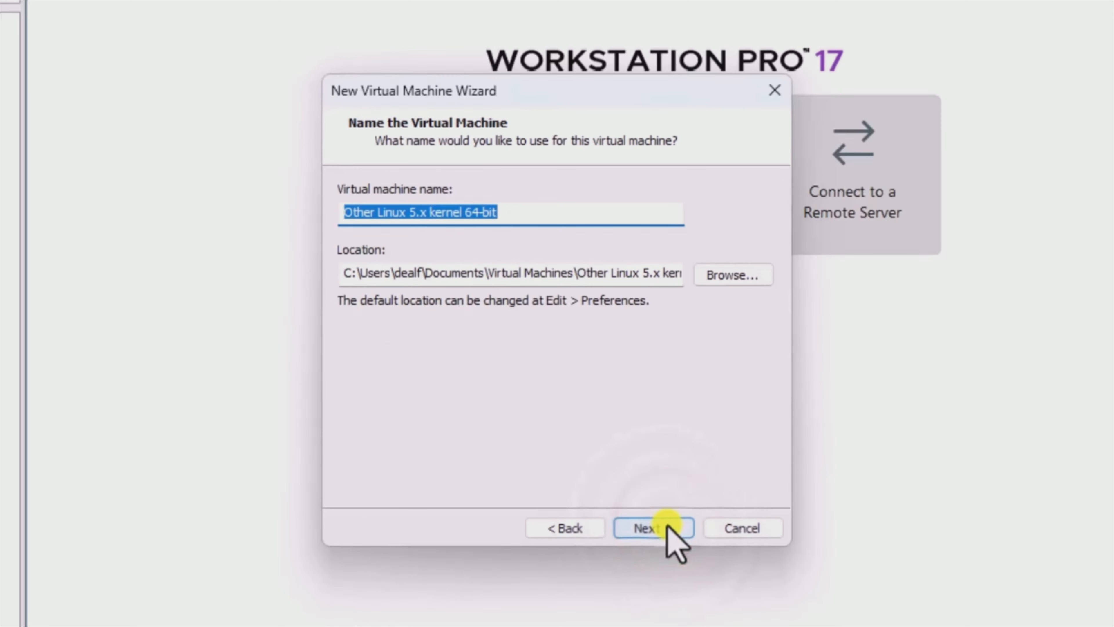
type("S")
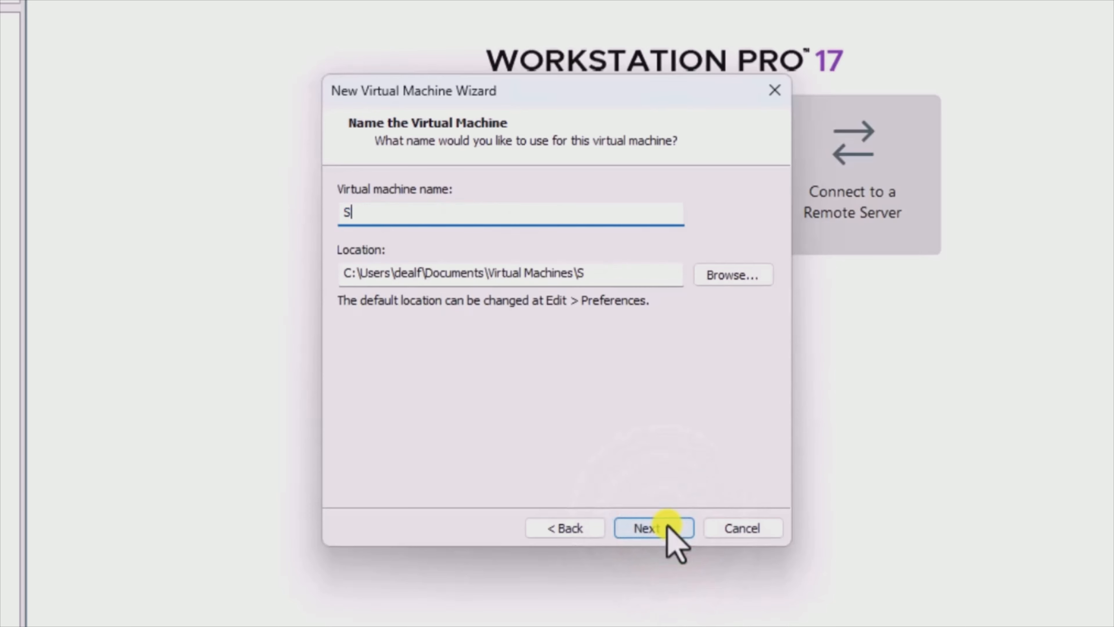
type("olus OS")
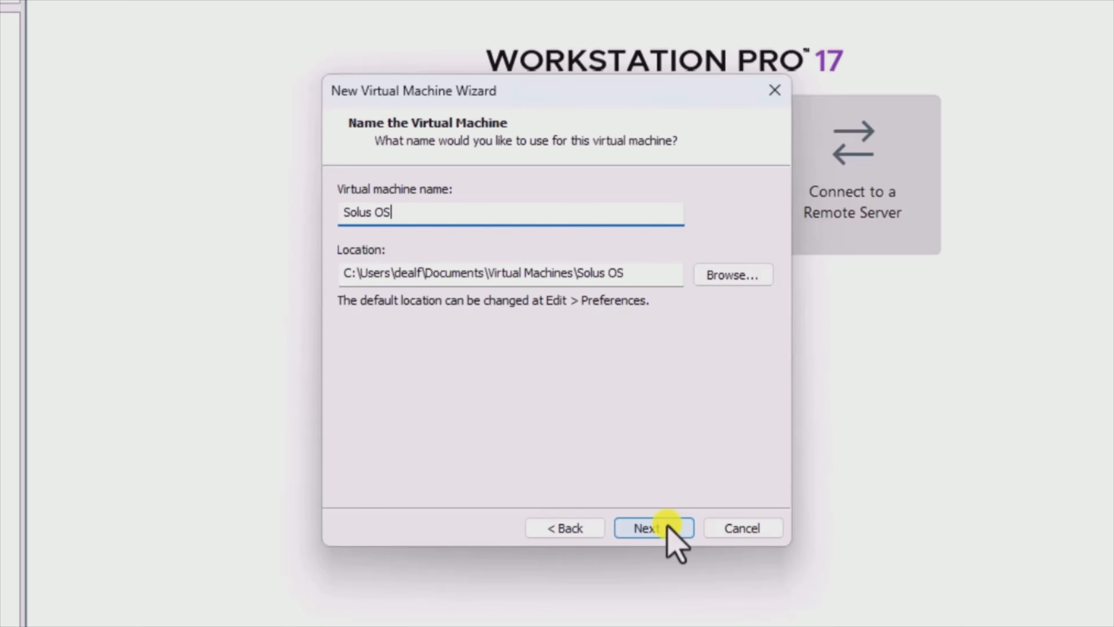
type(" 4.5")
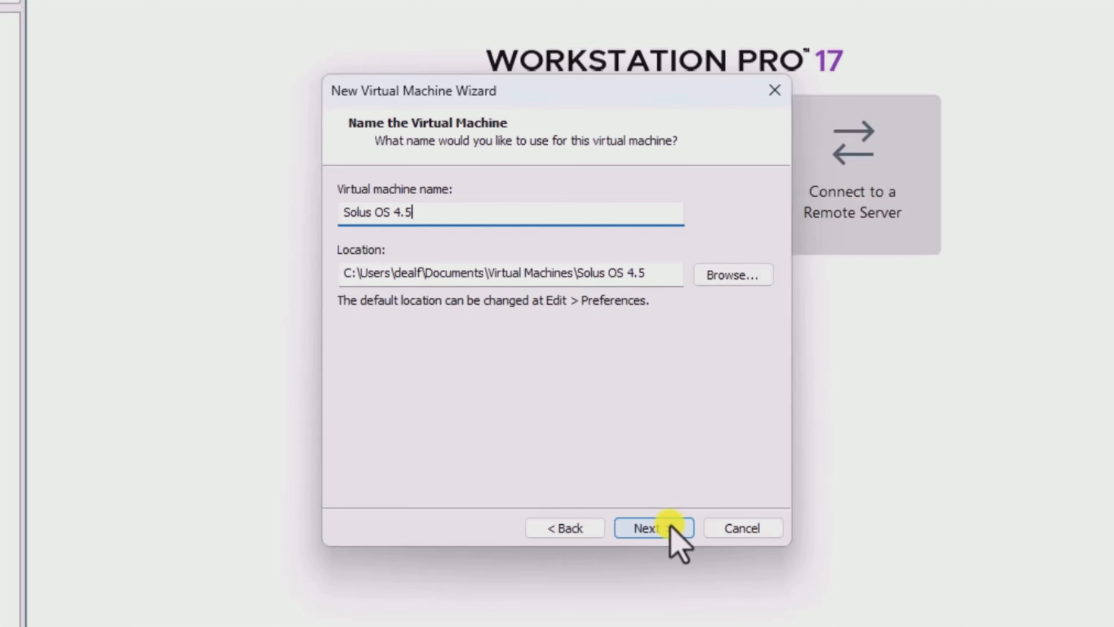
left_click(668, 529)
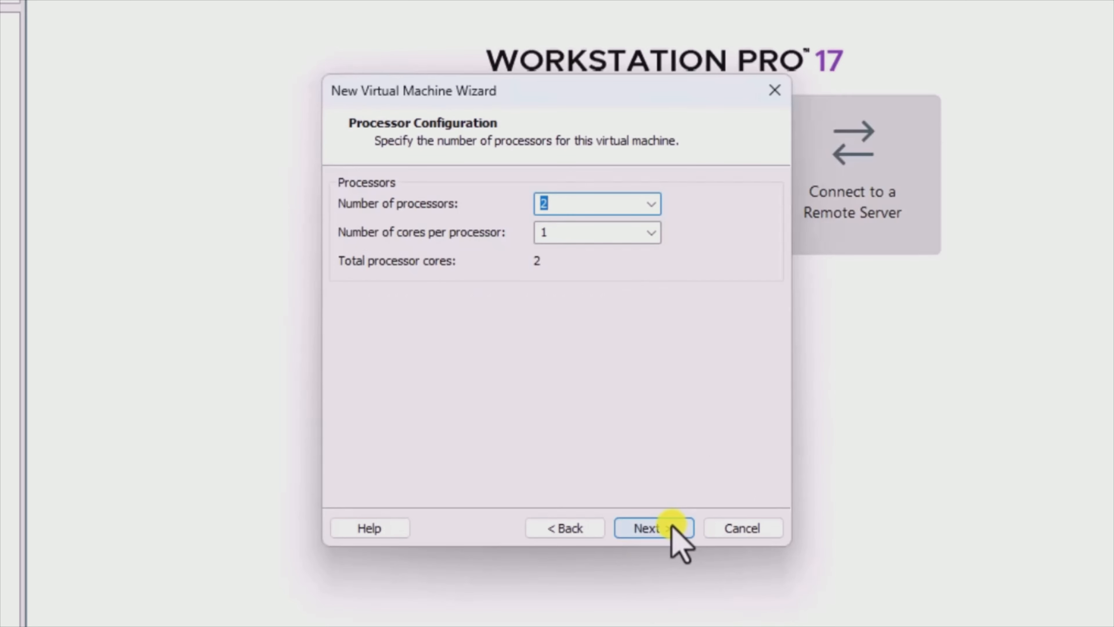
Step: Keep 2 processors with 1 core each and allocate 4096 MB of memory to the virtual machine
left_click(656, 529)
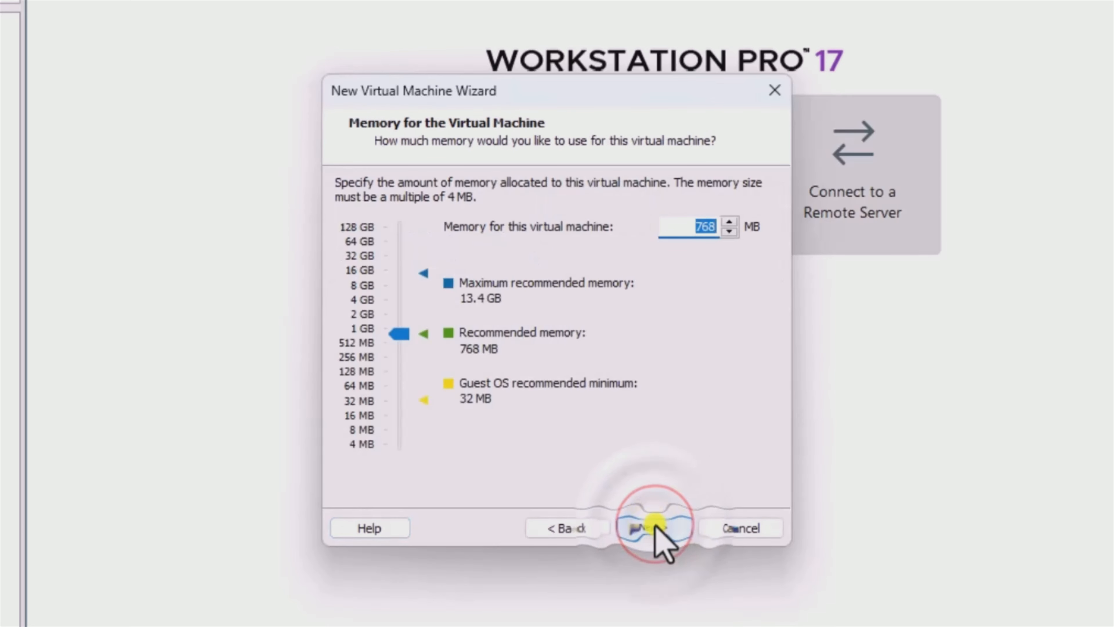
left_click(361, 300)
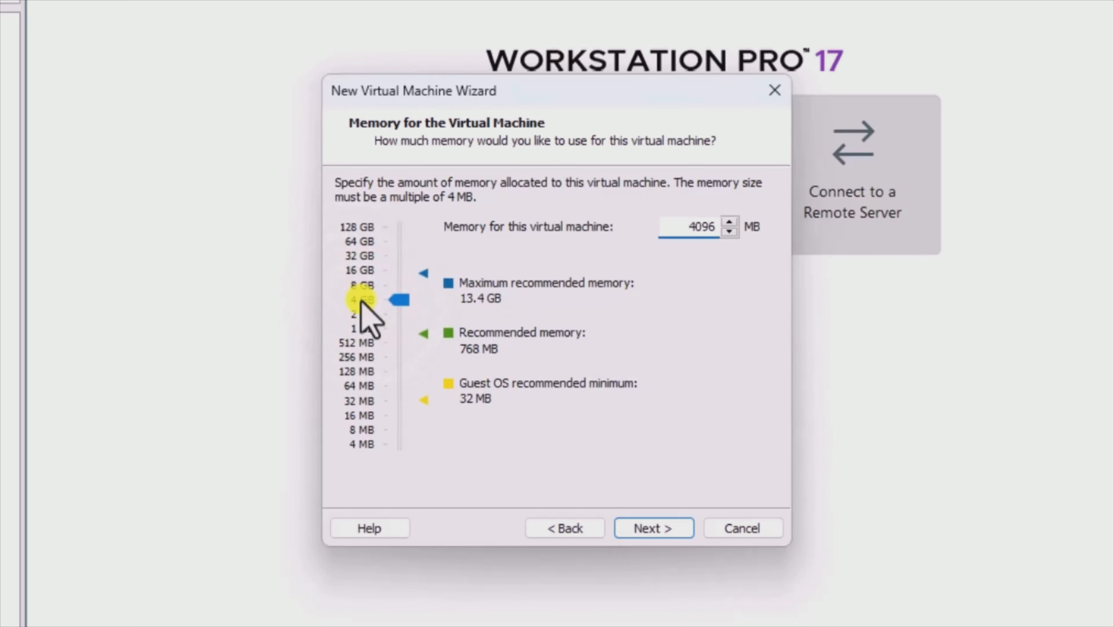
left_click(648, 526)
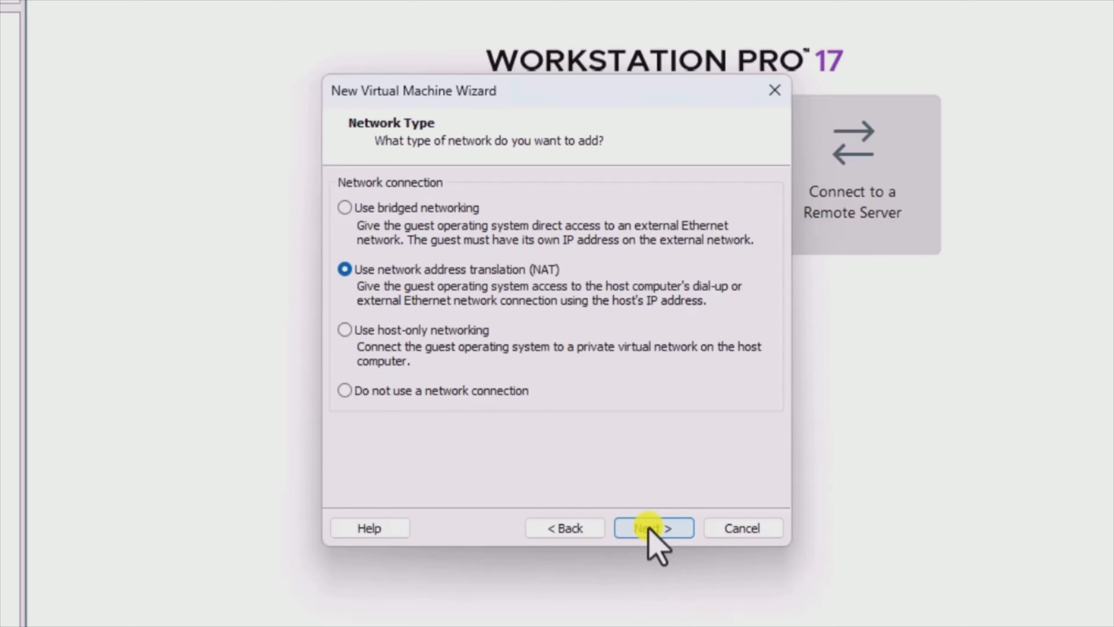
Step: Accept NAT networking and the LSI Logic controller, and choose SATA as the virtual disk type
left_click(648, 527)
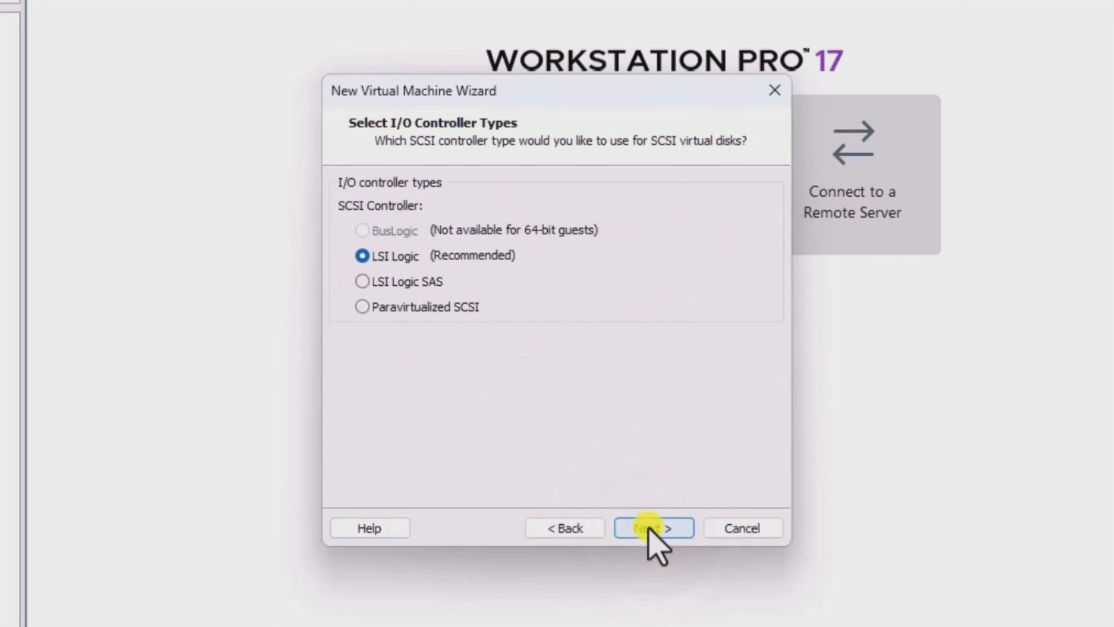
left_click(648, 527)
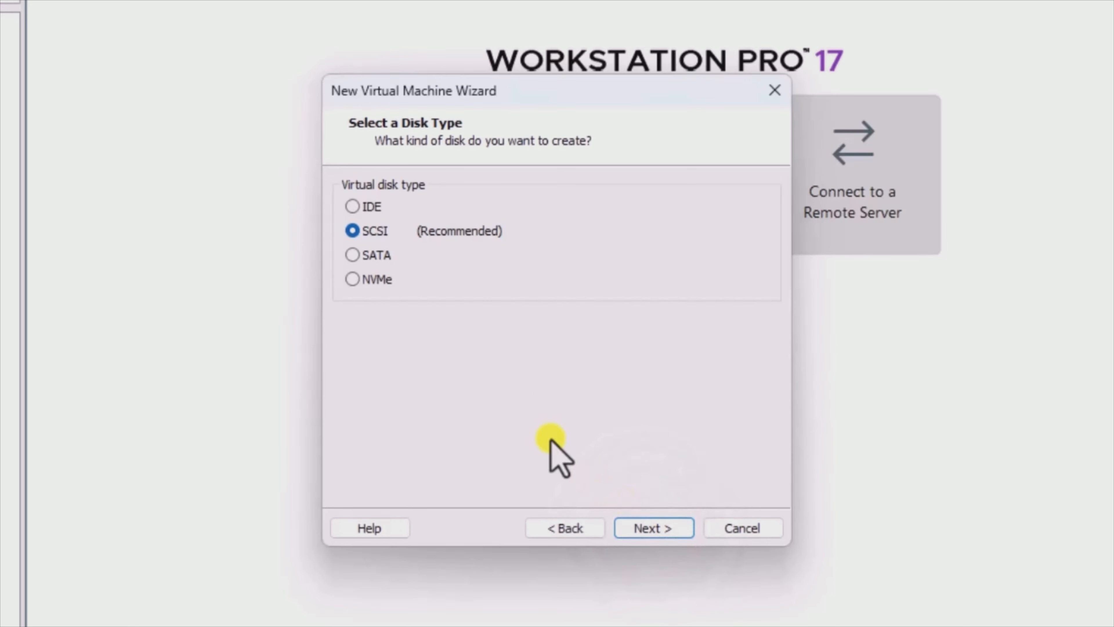
left_click(350, 257)
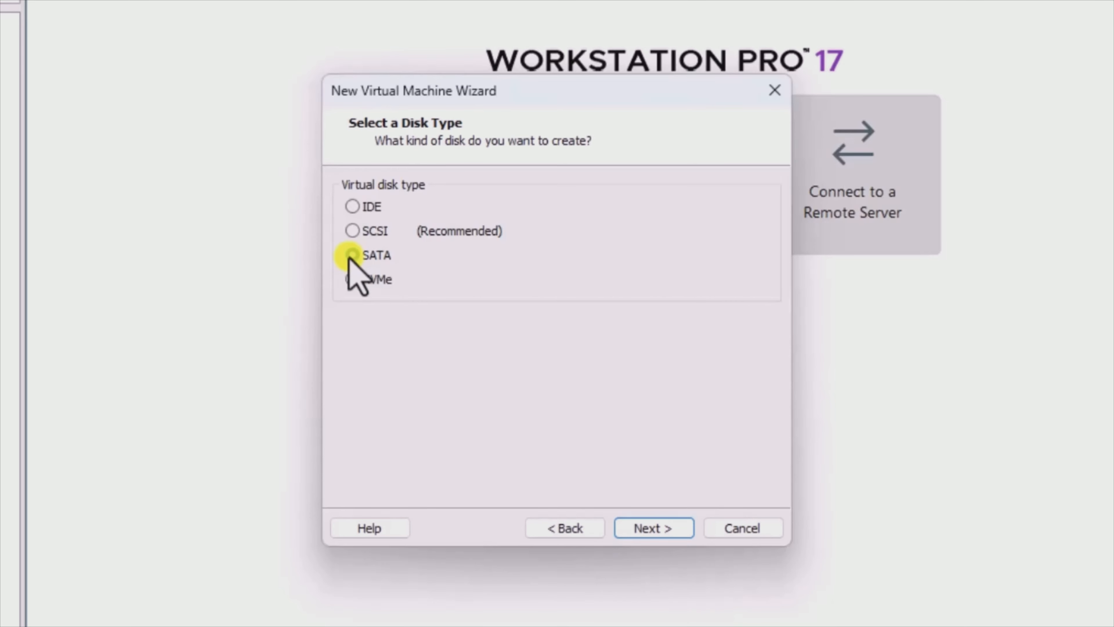
left_click(656, 527)
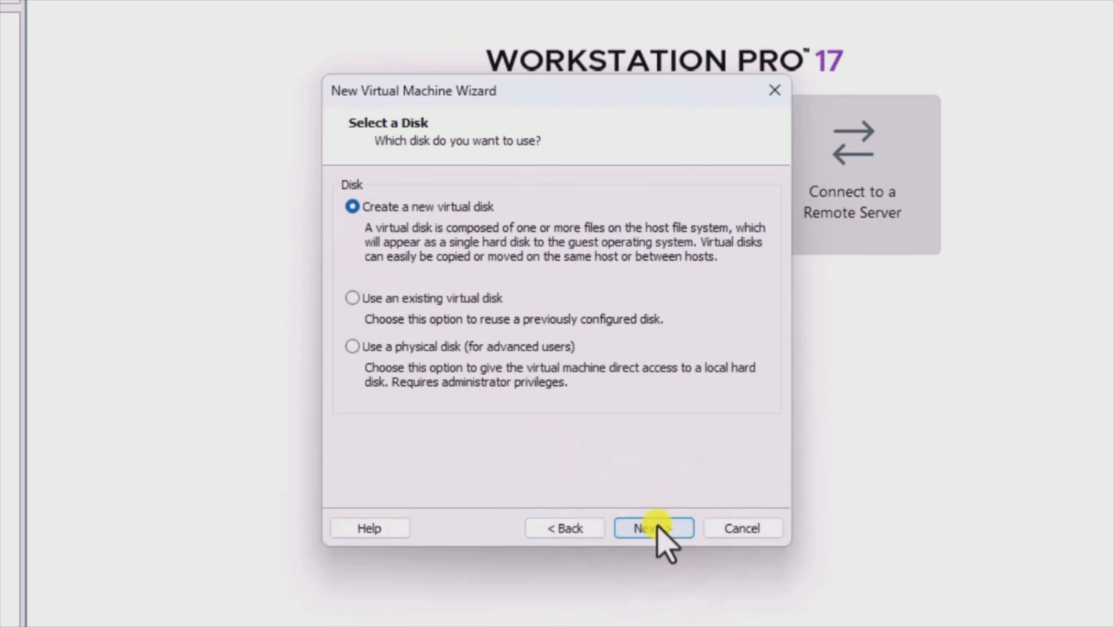
Step: Create a new 11 GB virtual disk stored as a single file, keeping the file name Solus OS 4.5.vmdk
left_click(656, 527)
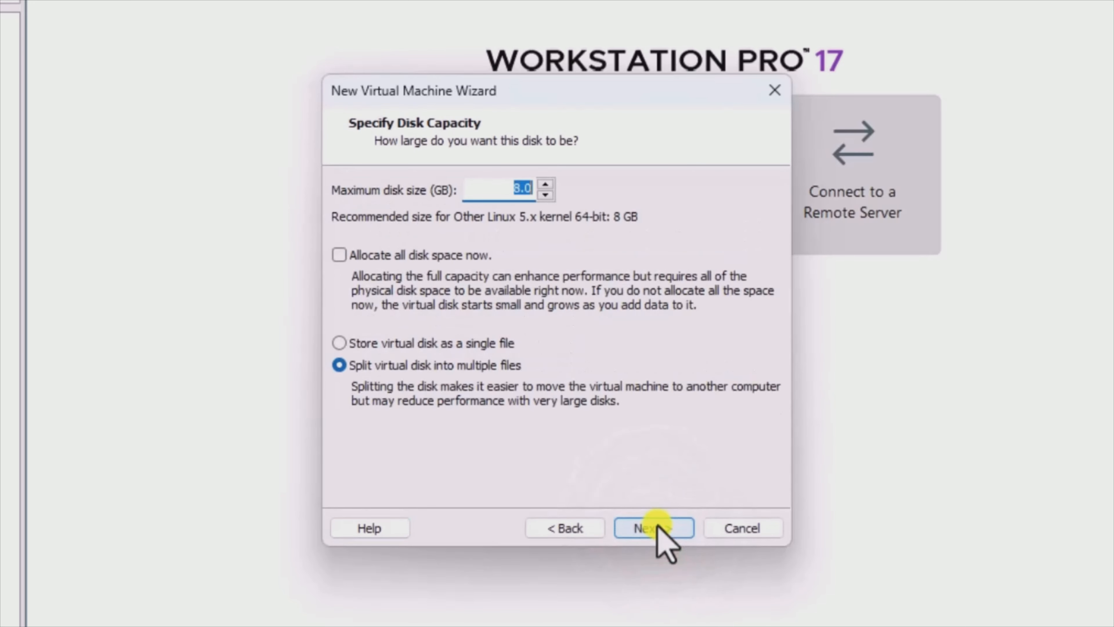
left_click(339, 343)
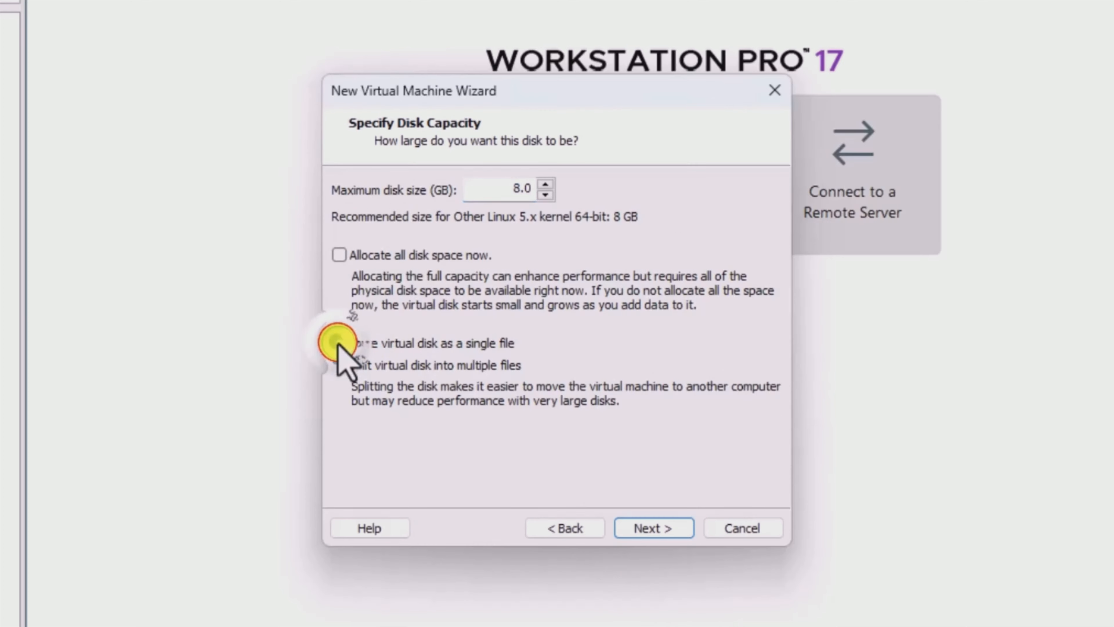
left_click(338, 342)
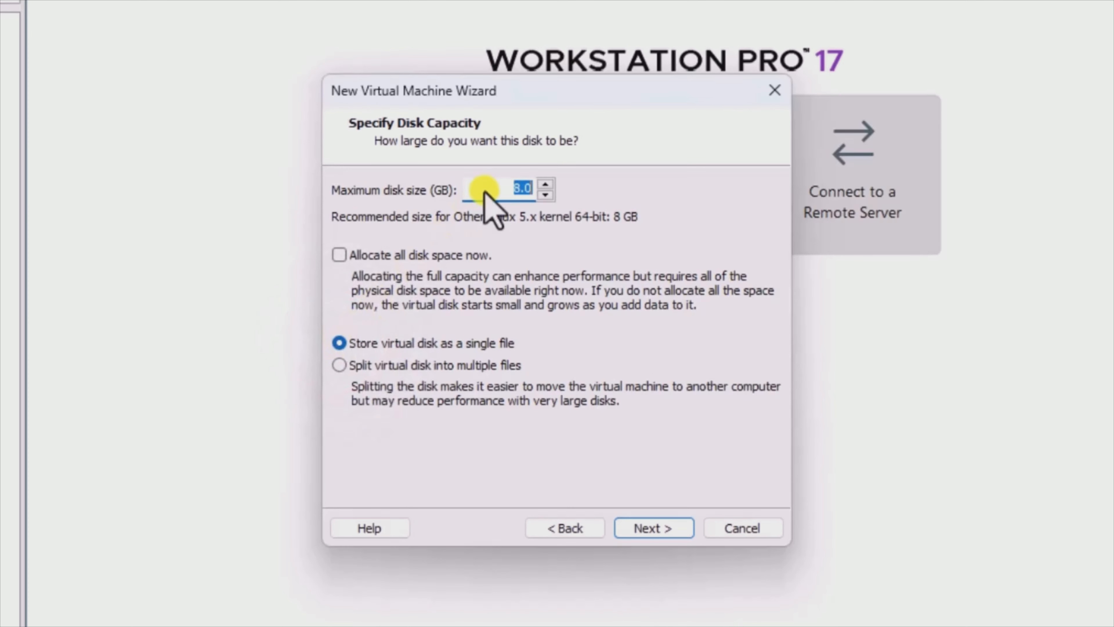
key("BackSpace")
type("11.0")
left_click(653, 528)
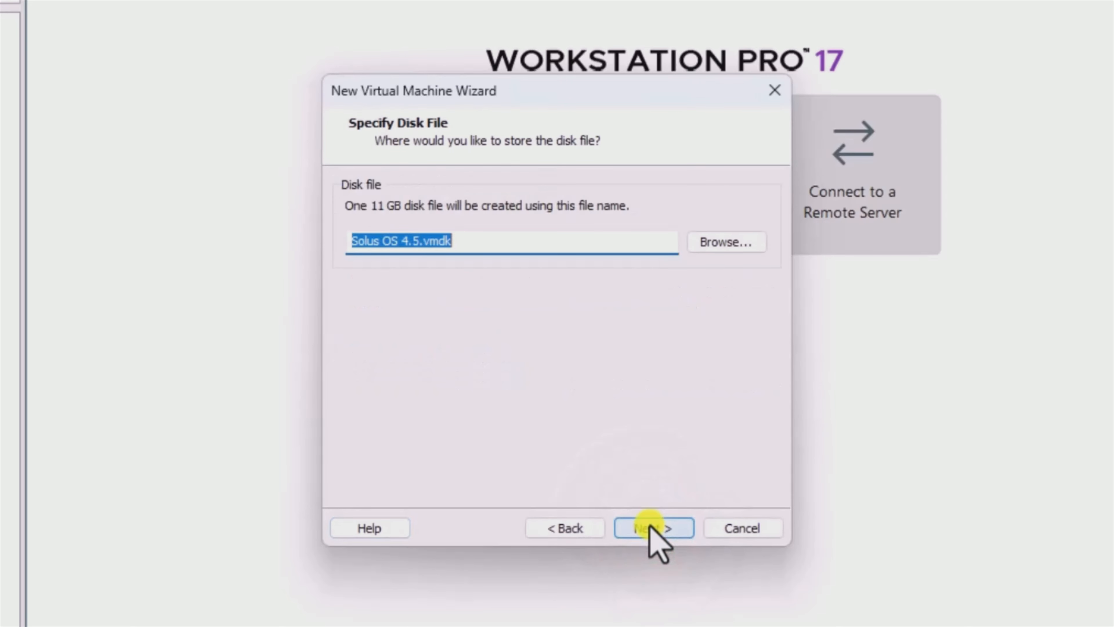
left_click(654, 528)
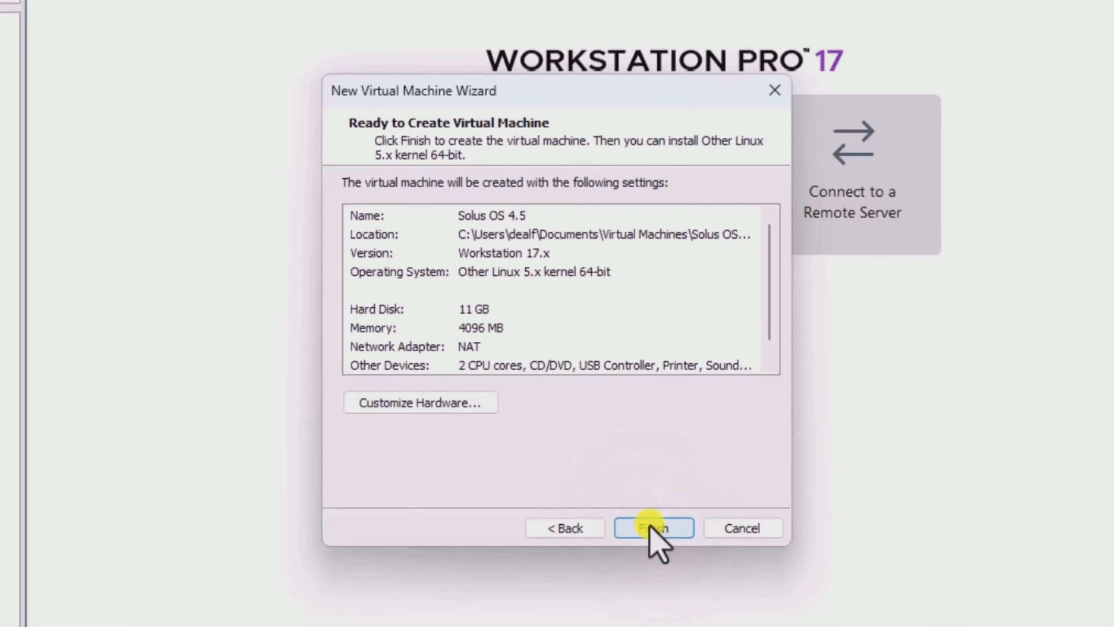
Step: Customize the hardware so the CD/DVD drive uses the ISO image Solus-4.5-GNOME.iso from the Downloads folder
left_click(434, 406)
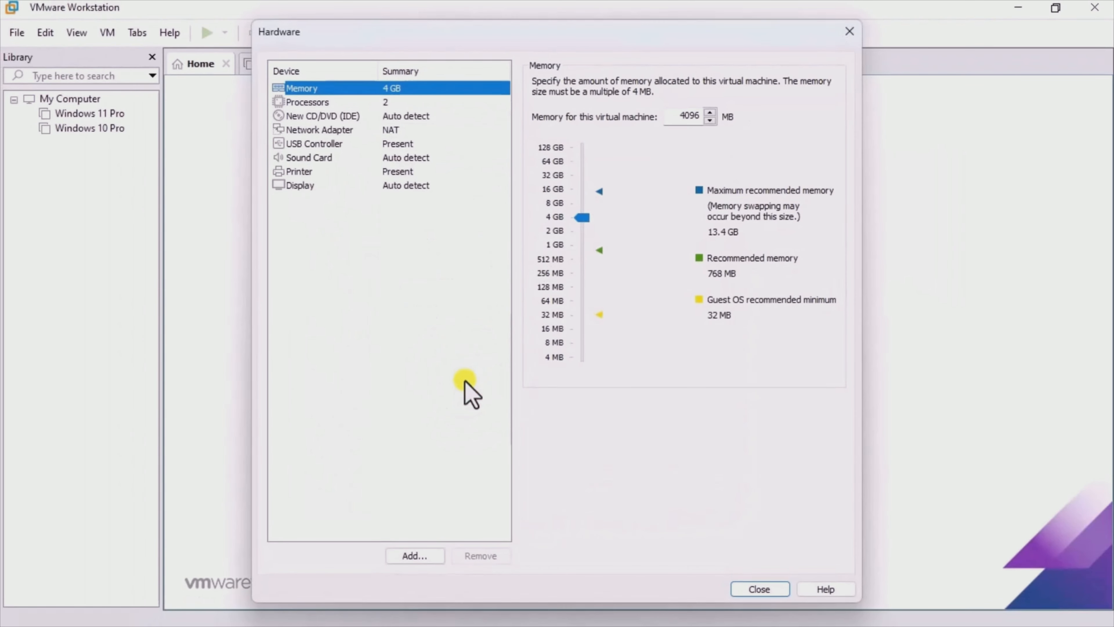
left_click(324, 101)
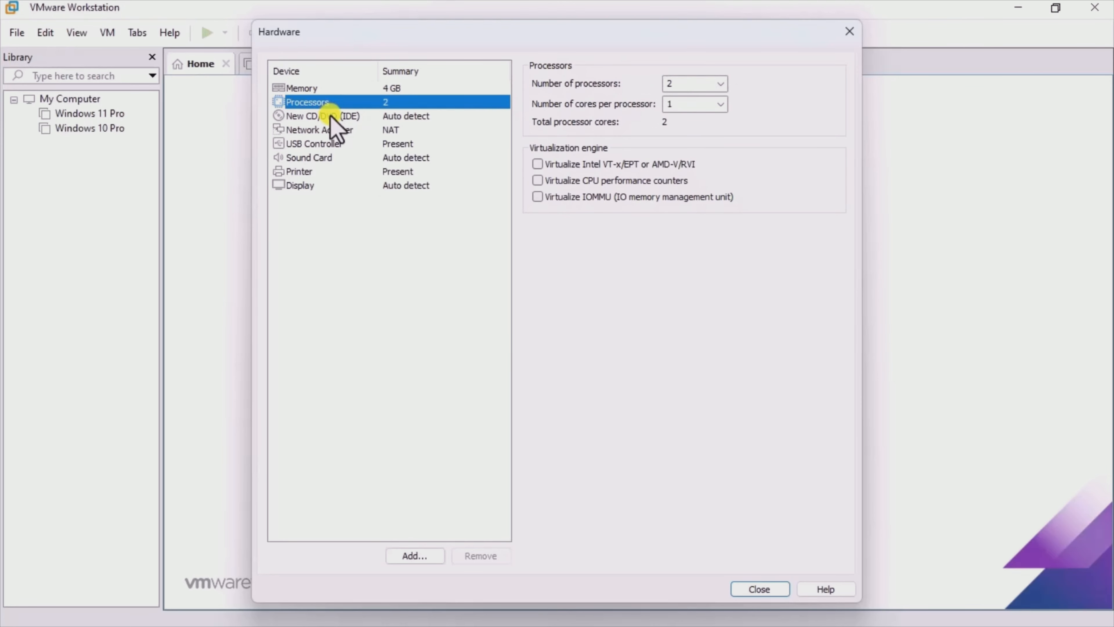
left_click(329, 117)
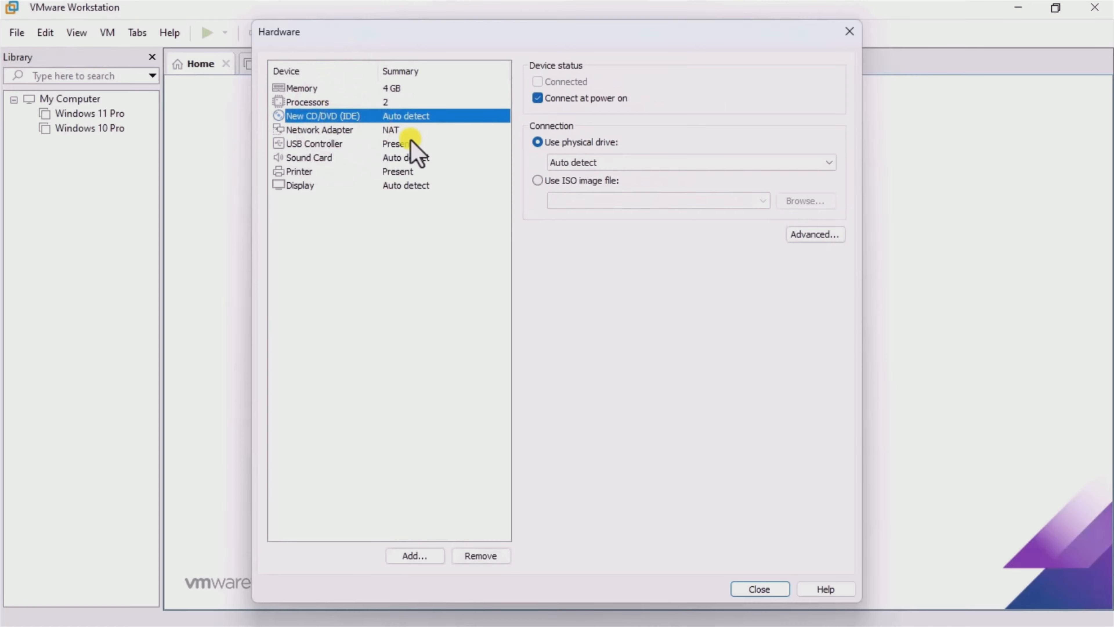
left_click(536, 180)
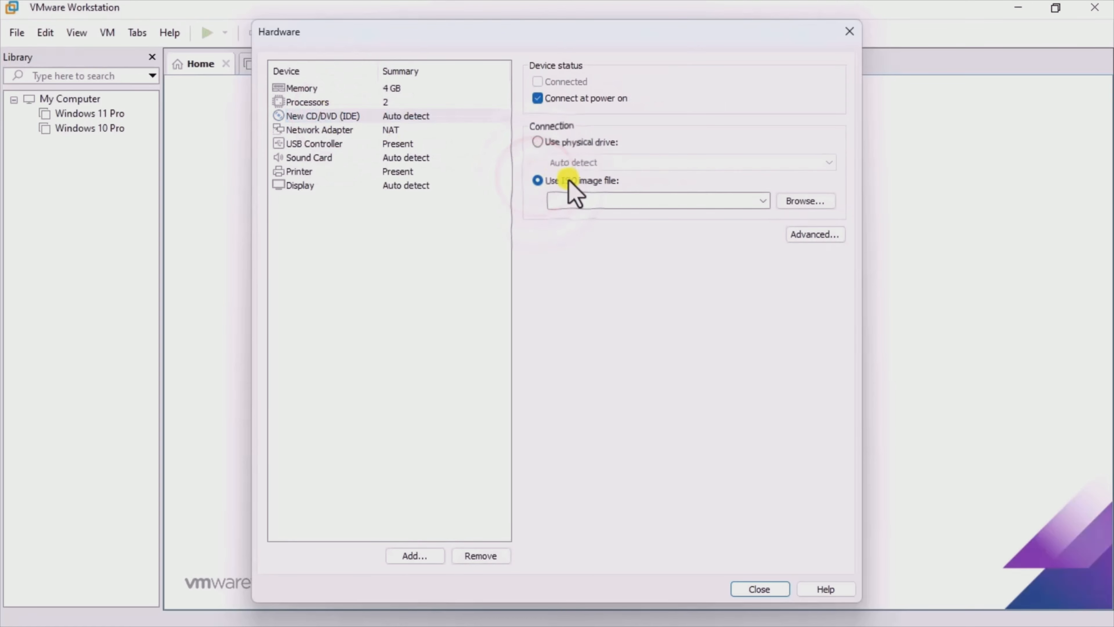
left_click(819, 210)
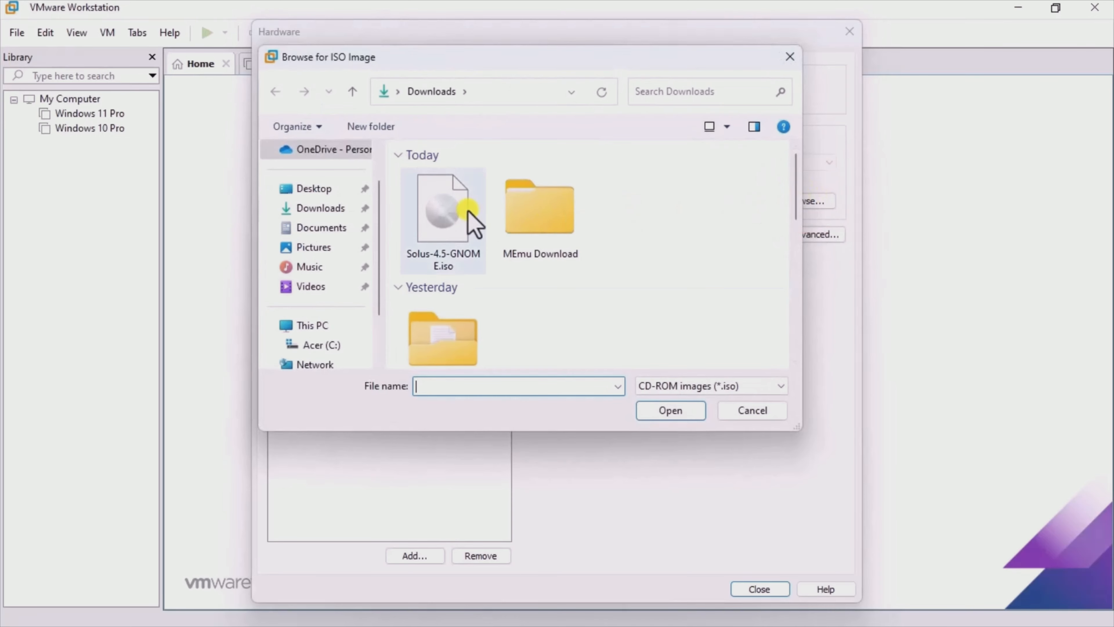
left_click(456, 214)
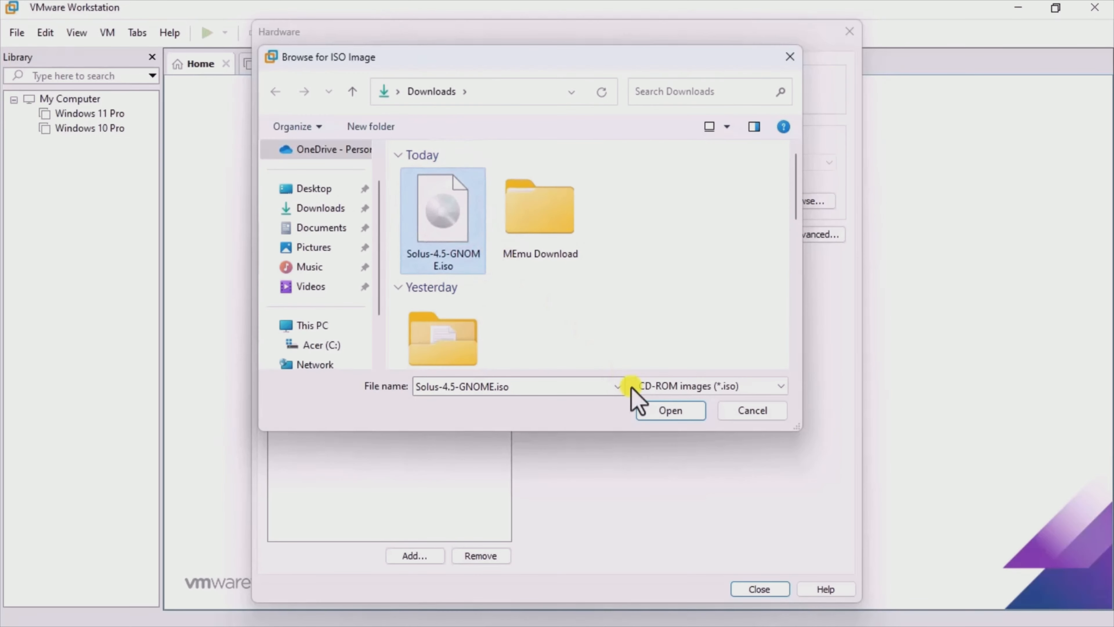
left_click(662, 410)
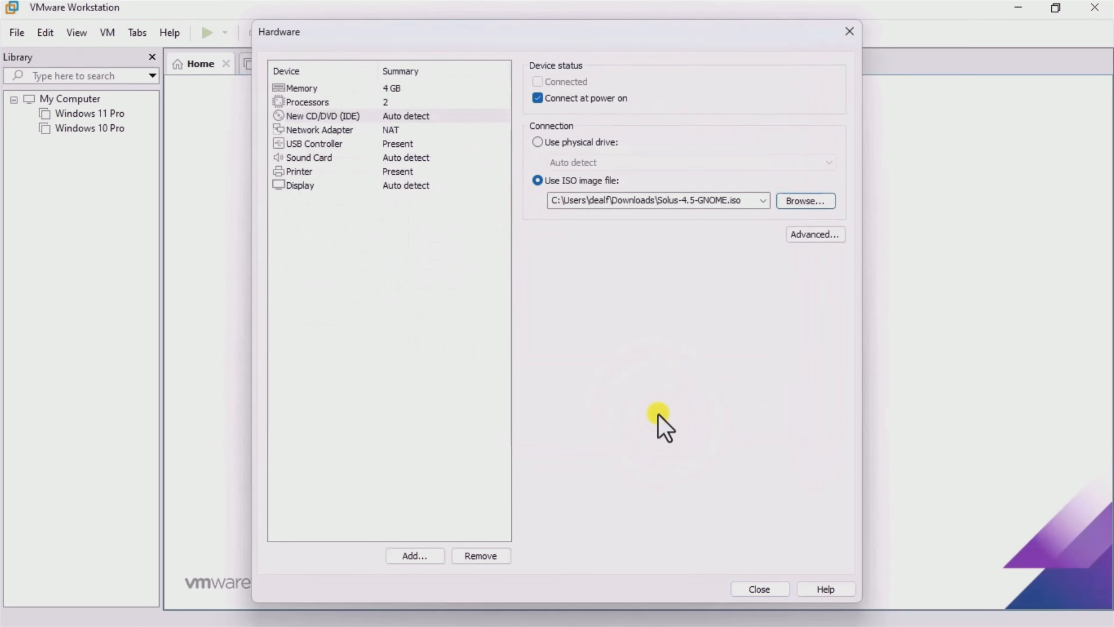
Step: Review the network adapter, USB controller and sound card settings, and remove the printer from the virtual hardware
left_click(339, 128)
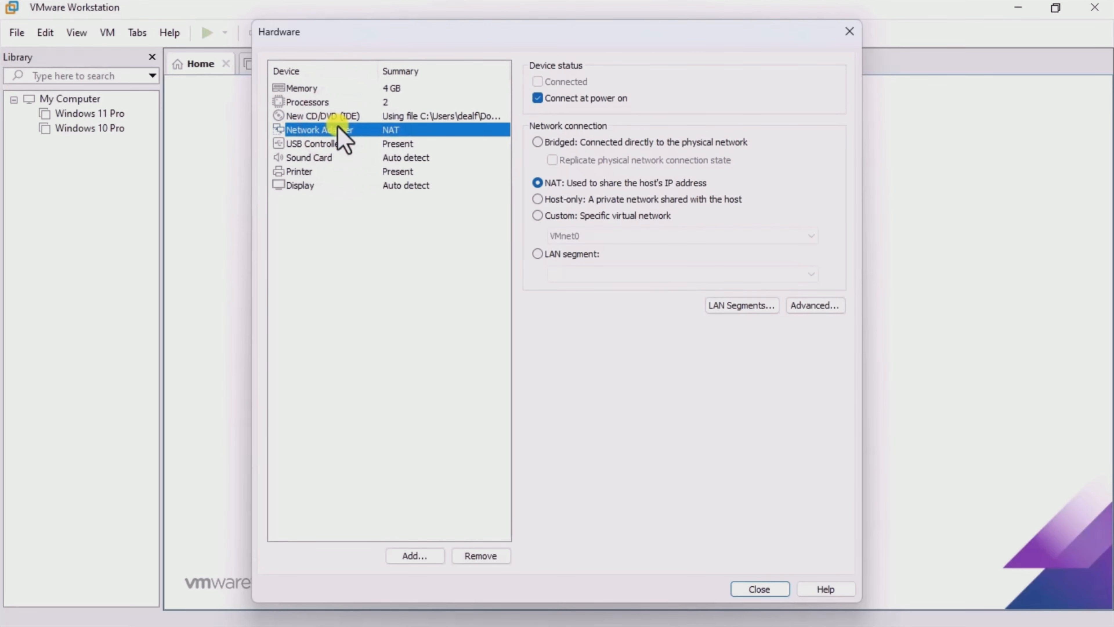
left_click(339, 143)
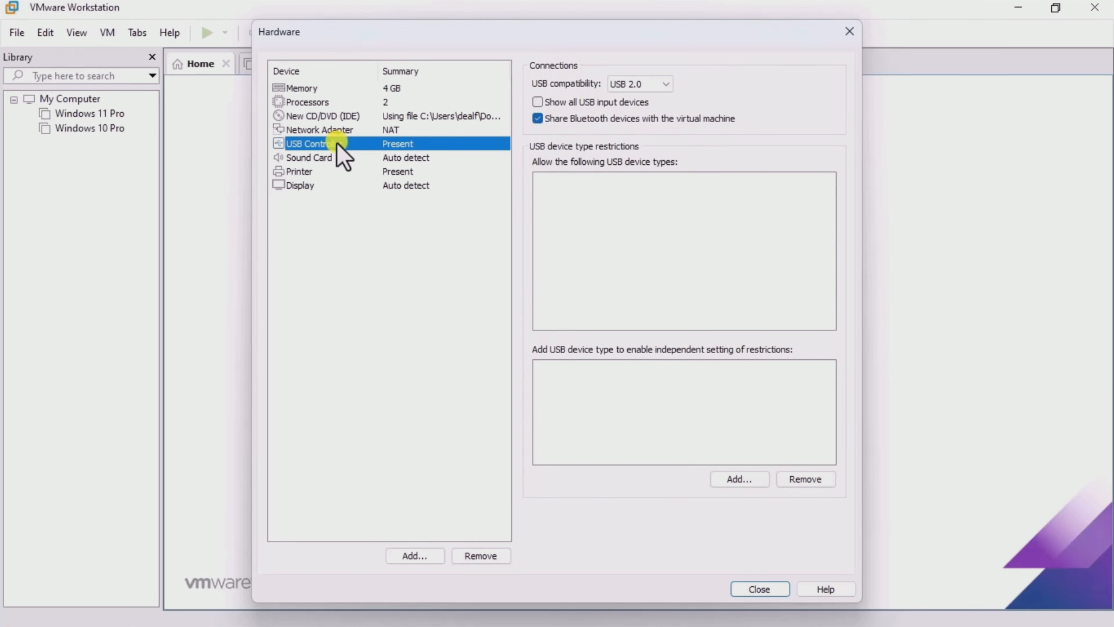
left_click(336, 157)
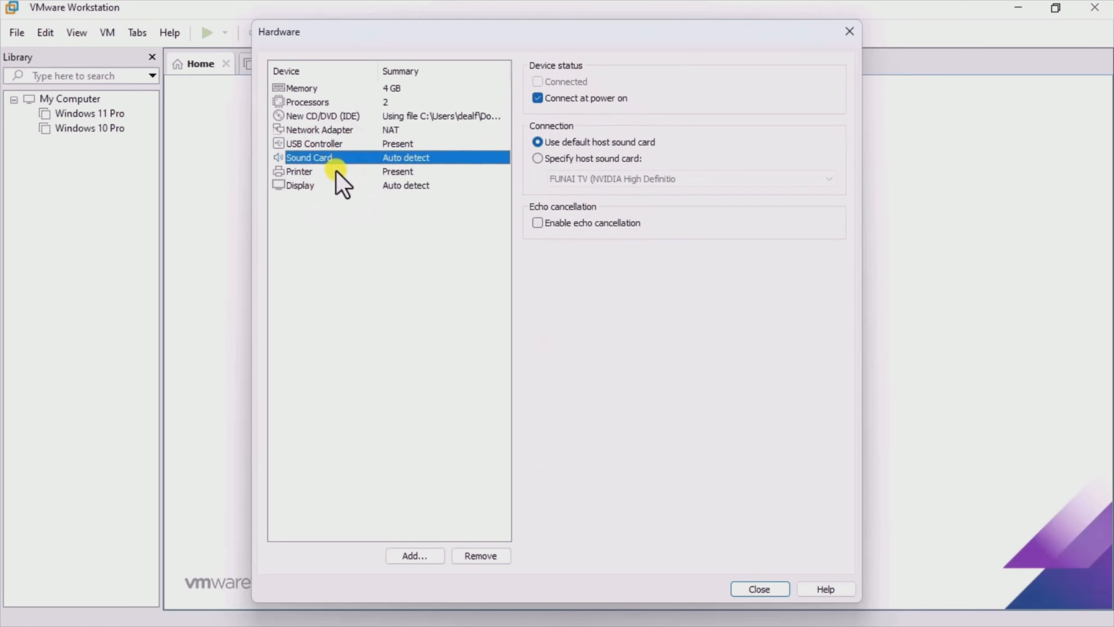
left_click(337, 172)
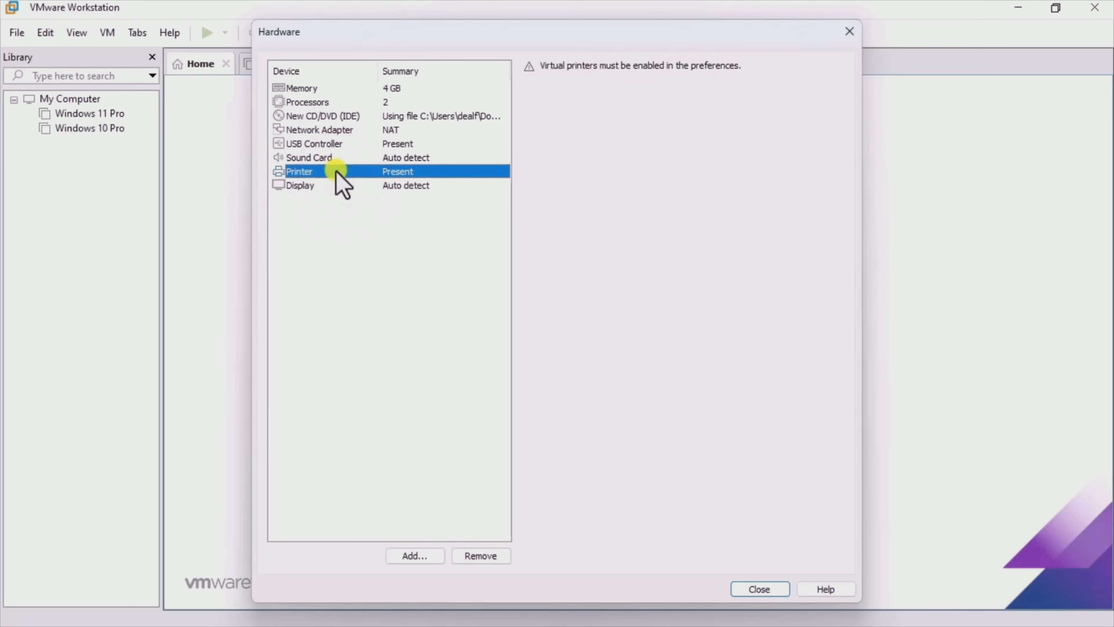
left_click(473, 555)
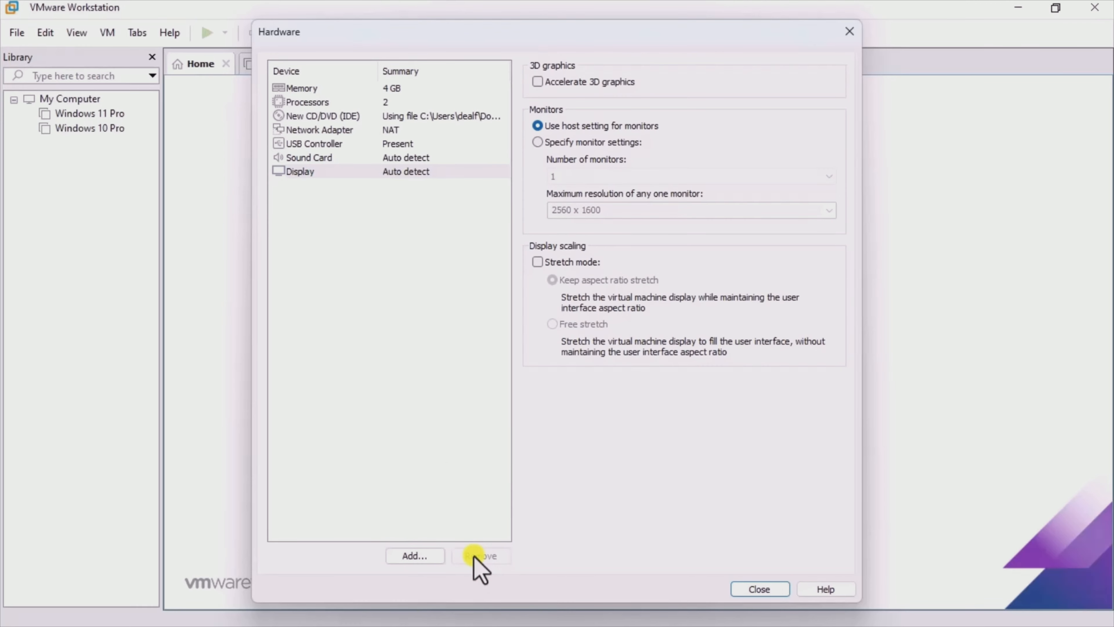
left_click(782, 588)
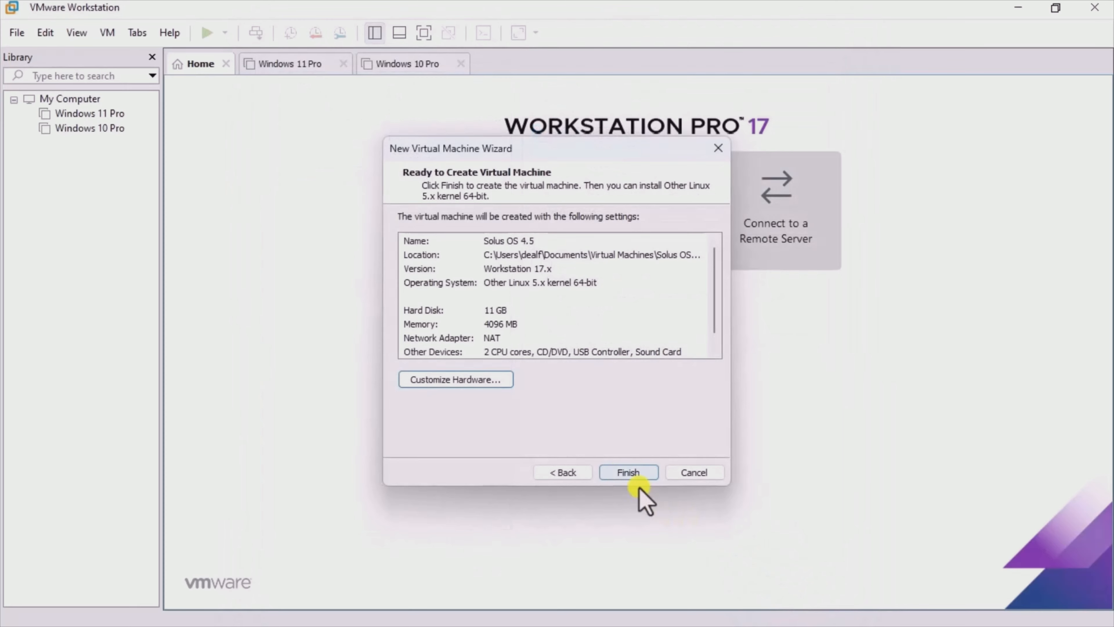
Step: Finish creating the Solus OS 4.5 virtual machine and power it on
left_click(618, 472)
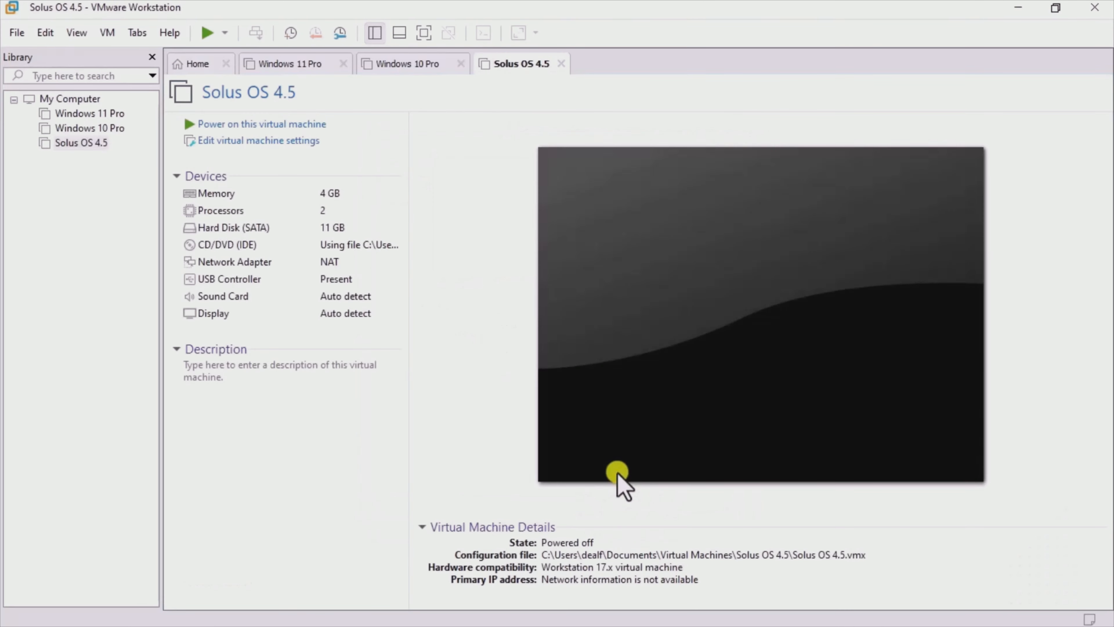
left_click(249, 124)
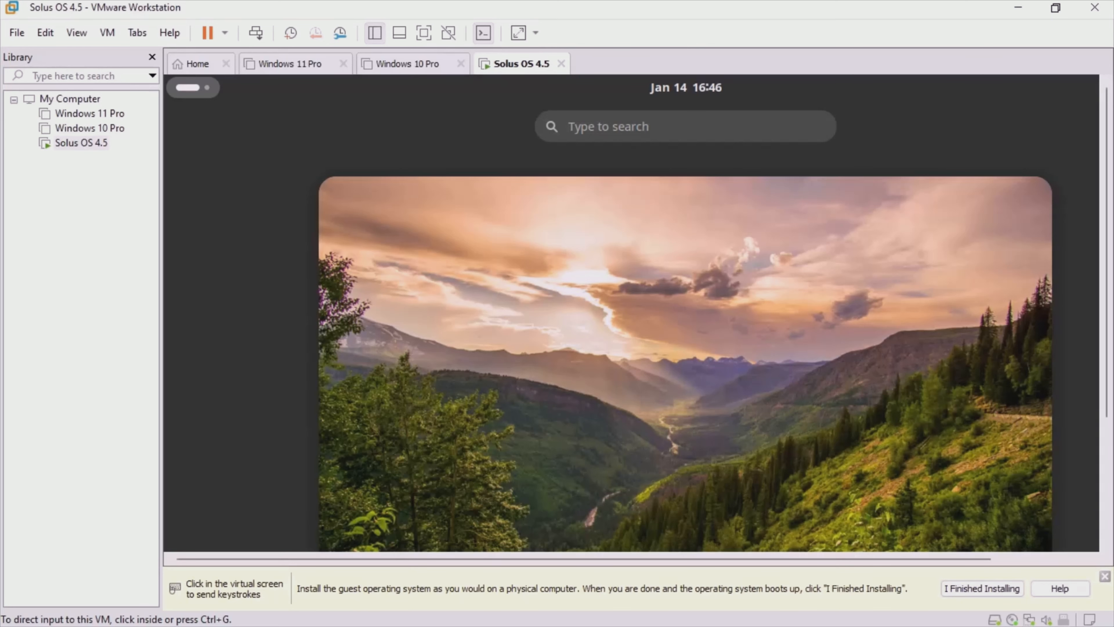
Step: Show the running virtual machine in full screen and launch the Solus installer from the live desktop's dock
left_click(420, 34)
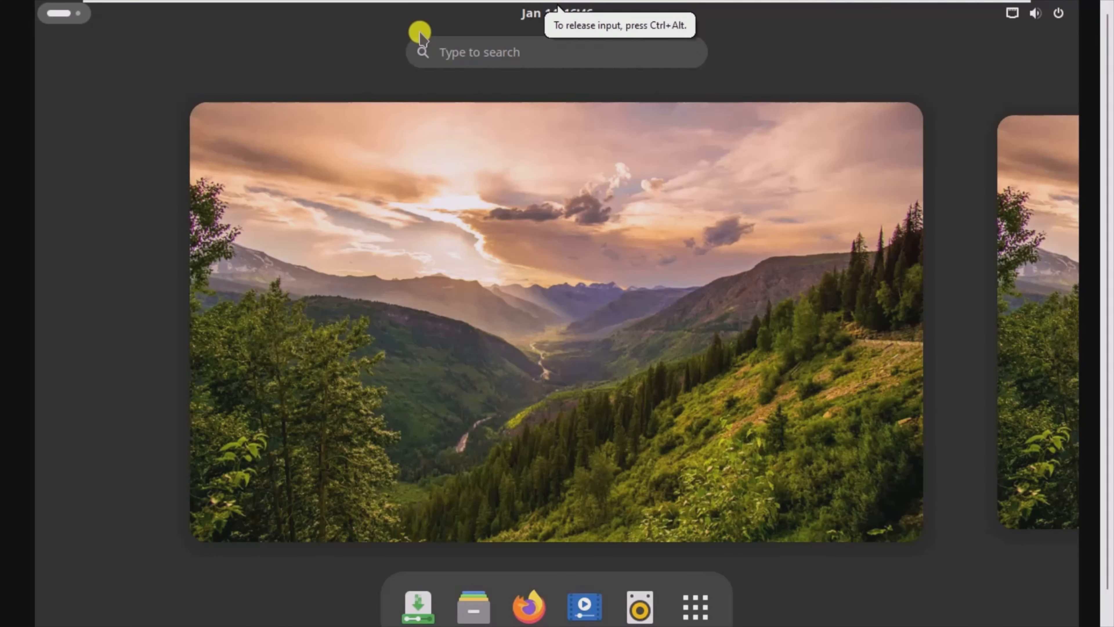
left_click(418, 608)
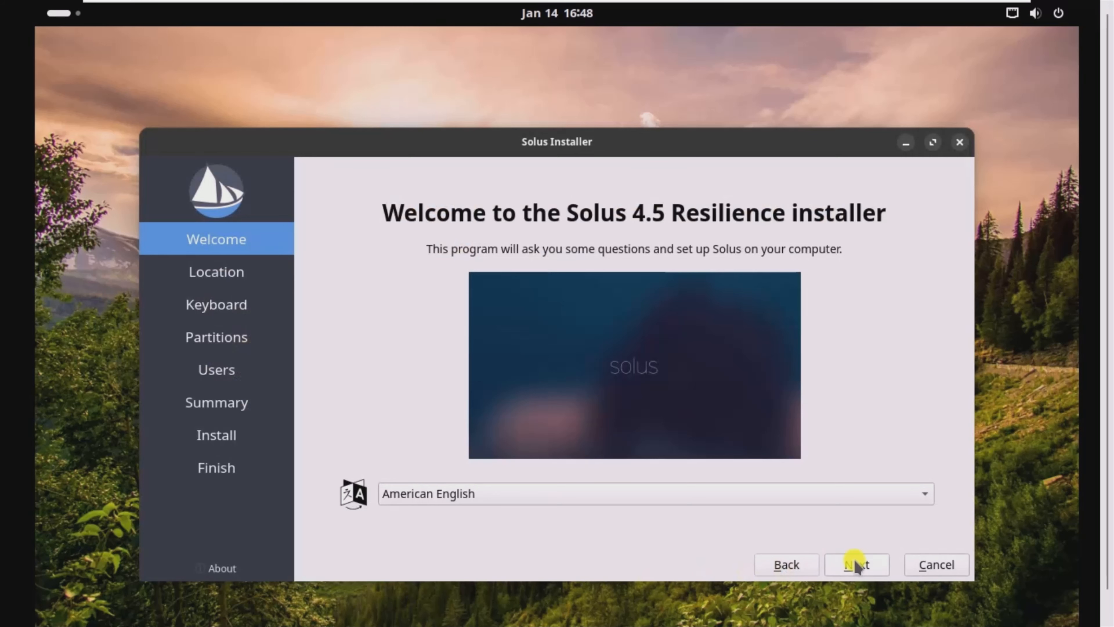
Step: Accept American English, the New York time zone and the English (US) keyboard, and choose Erase disk with no swap and ext4
left_click(855, 565)
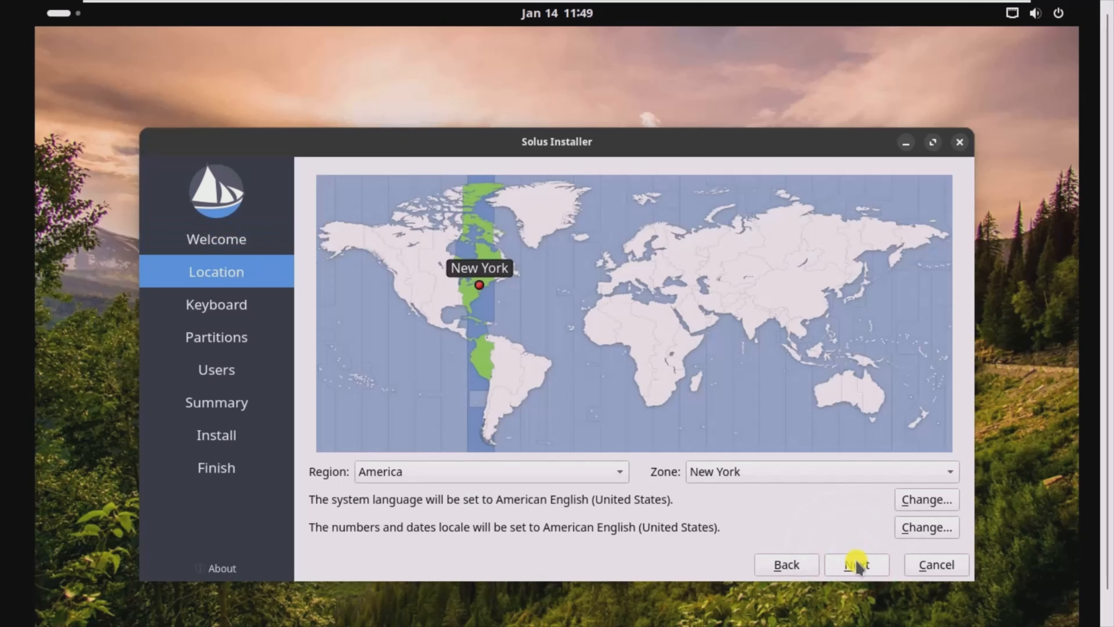
left_click(856, 566)
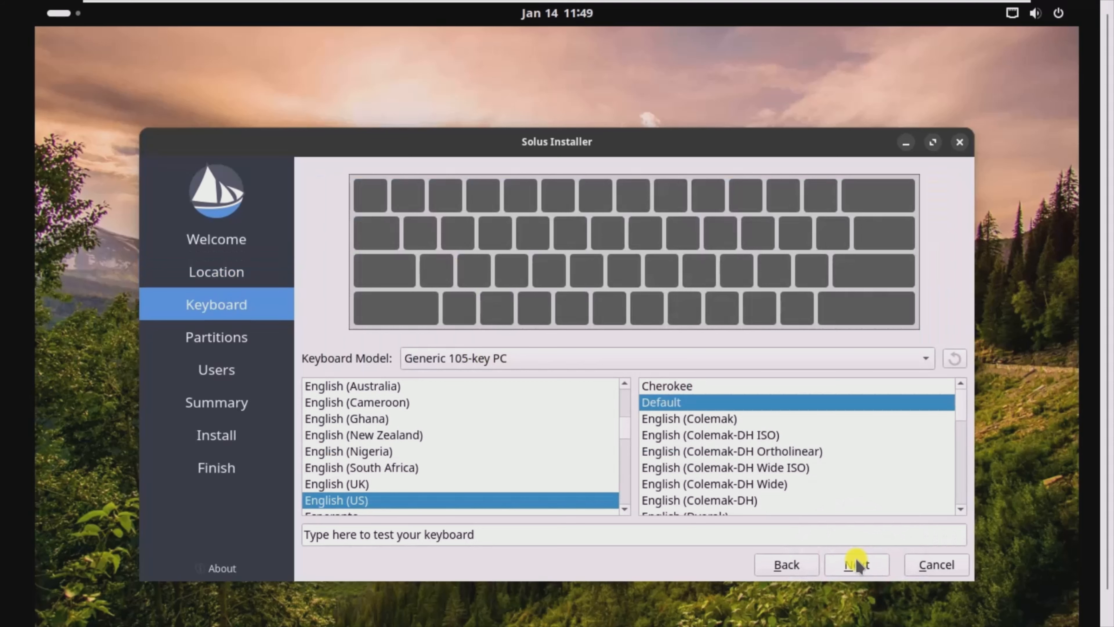
left_click(857, 562)
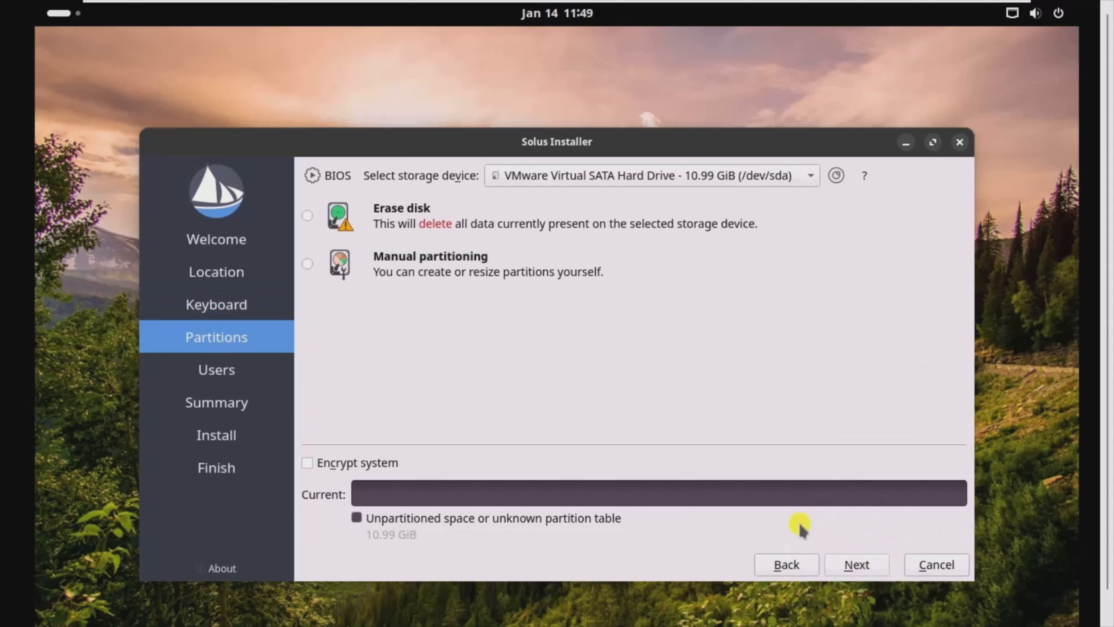
left_click(308, 215)
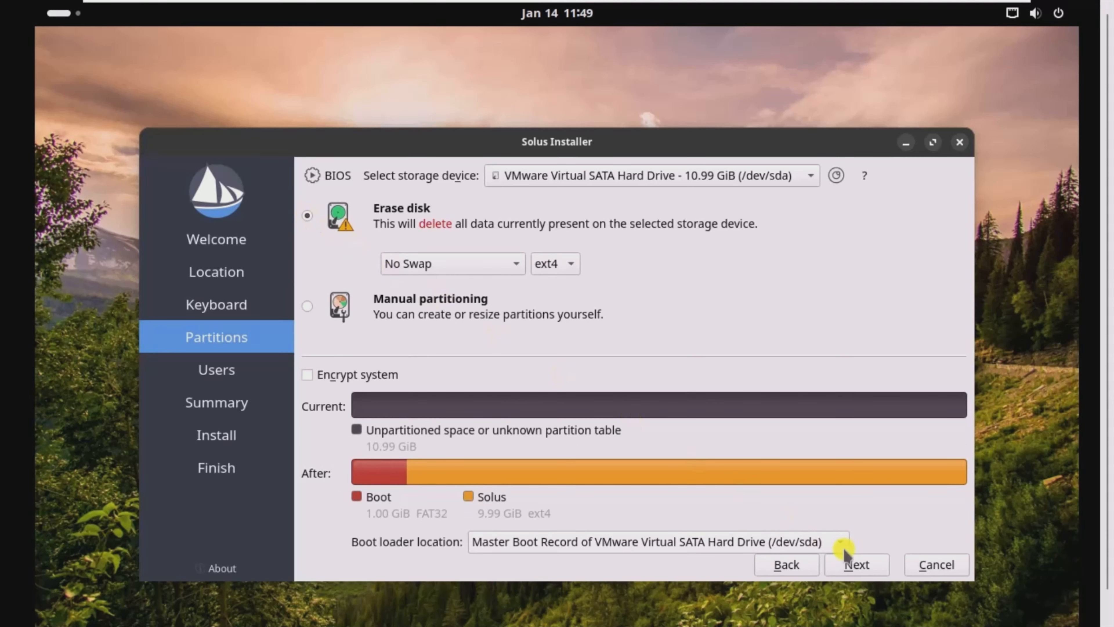
left_click(859, 565)
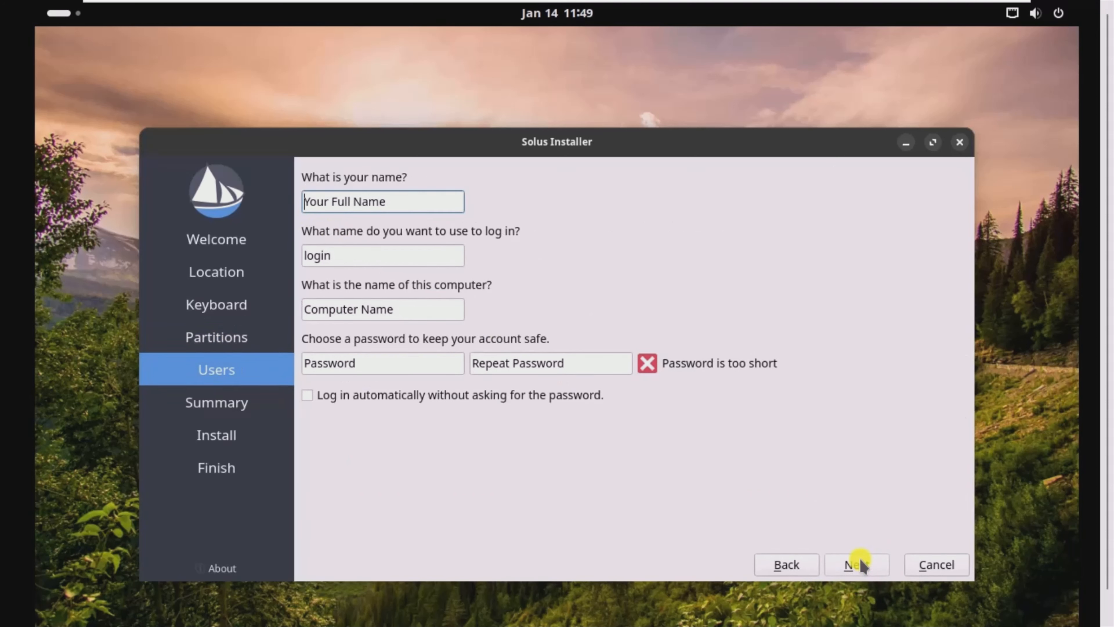
Step: Set up the user account by entering the user's name and the account password twice, and enable automatic login
type("fly")
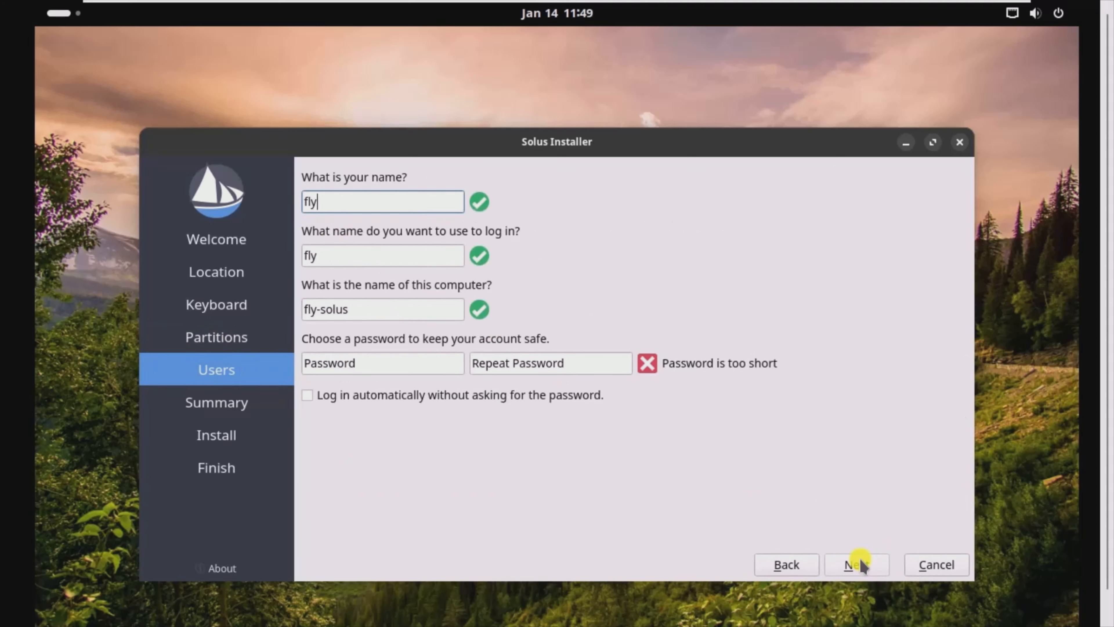
type("foxtwo")
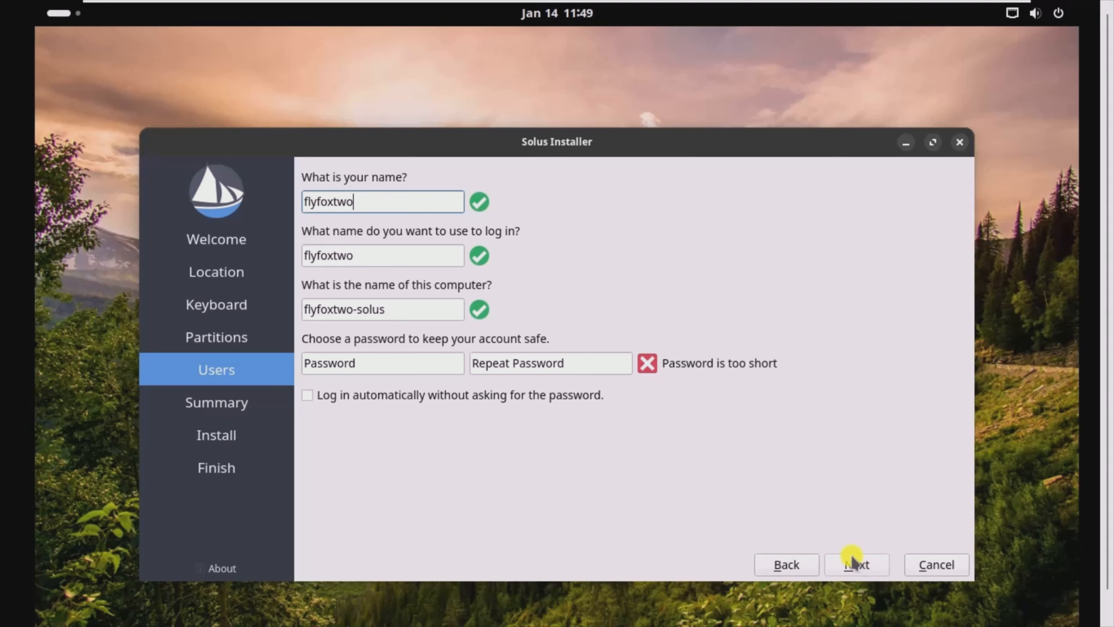
left_click(356, 360)
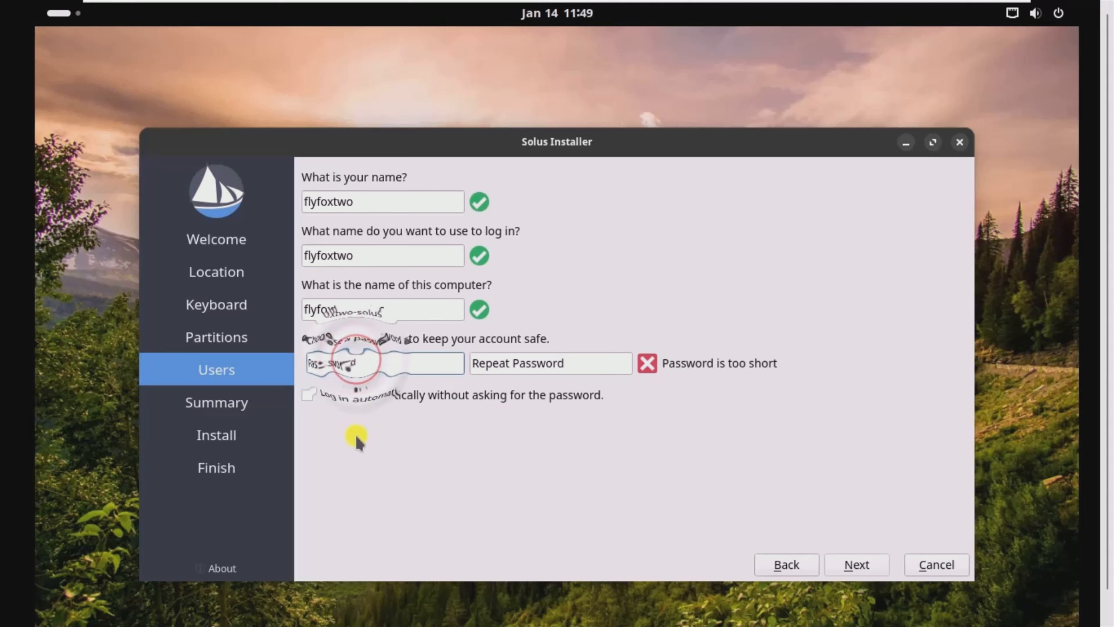
type("•••")
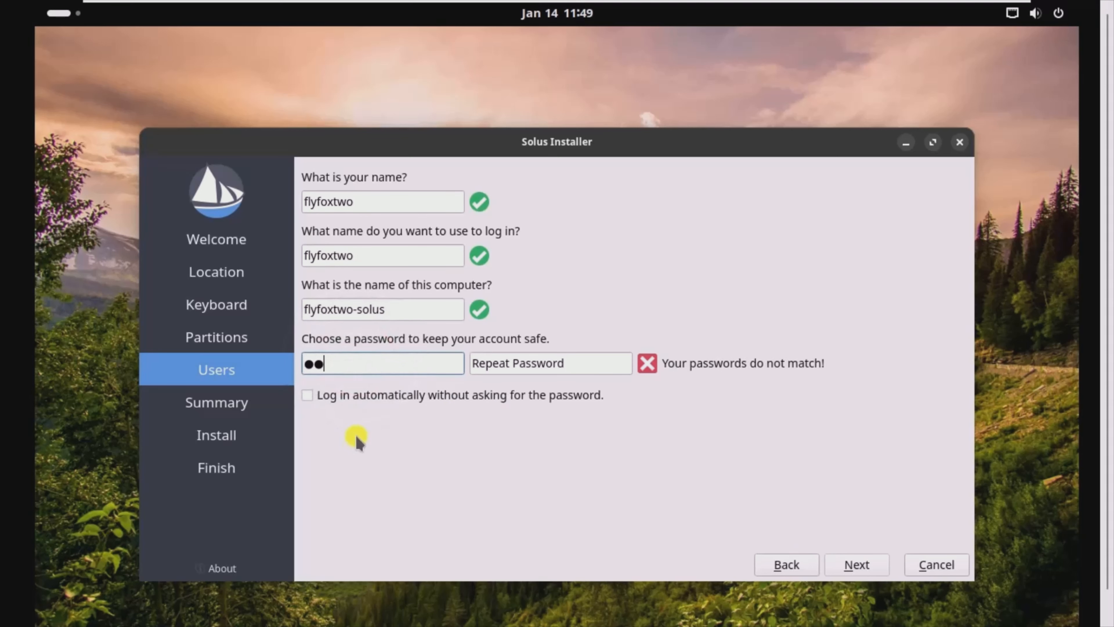
left_click(478, 362)
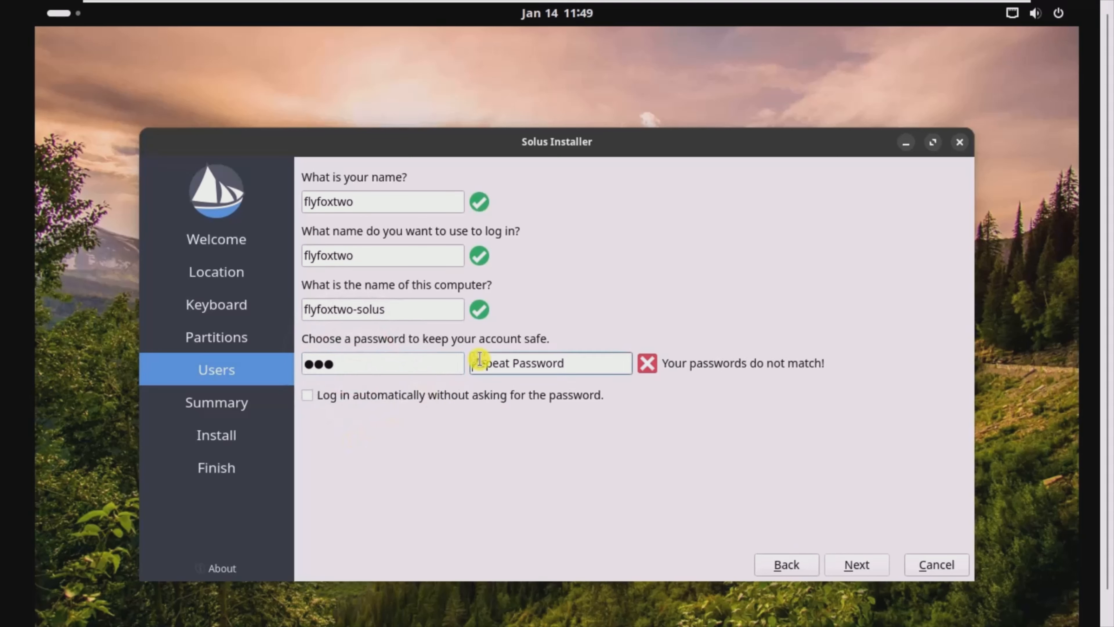
type("•••")
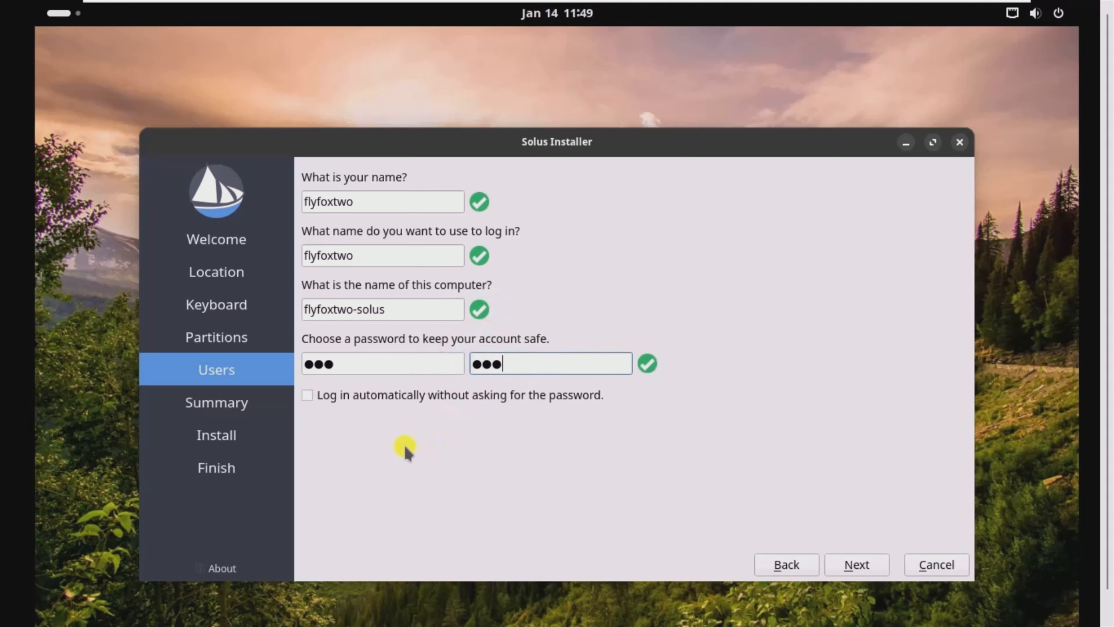
left_click(308, 395)
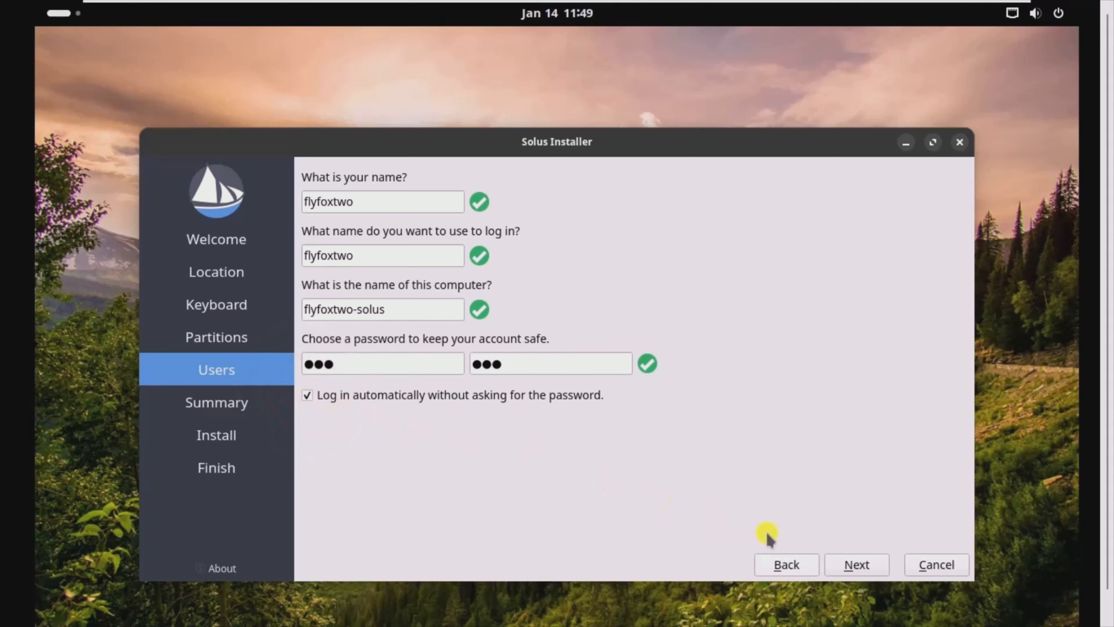
left_click(857, 565)
Step: Install Solus 4.5 with the summarized settings and close the installer once the installation is complete
left_click(858, 565)
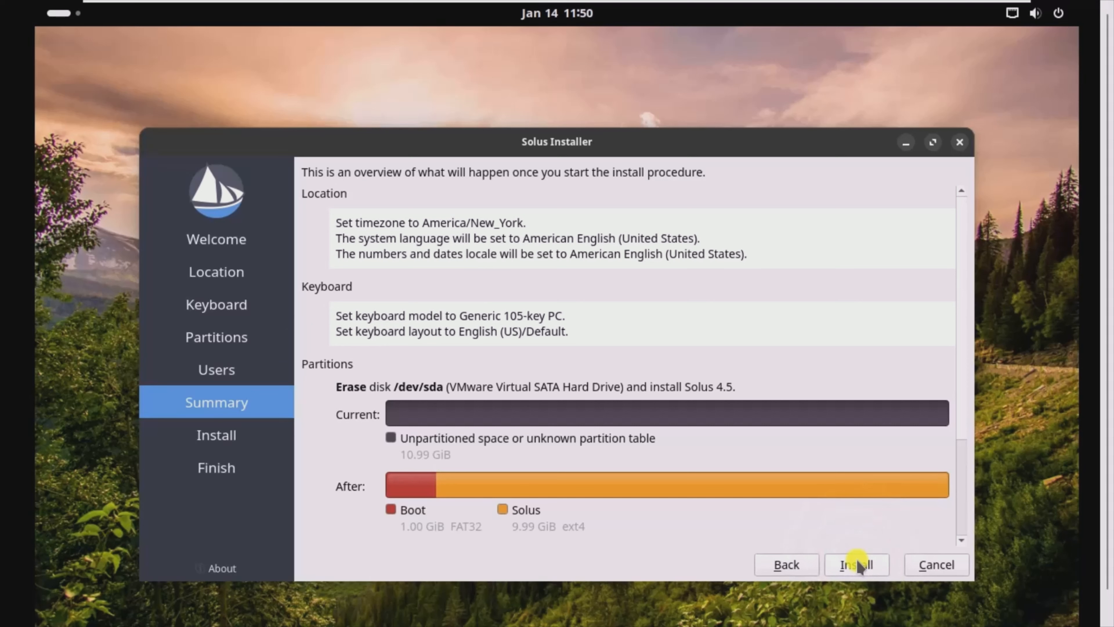
left_click(857, 565)
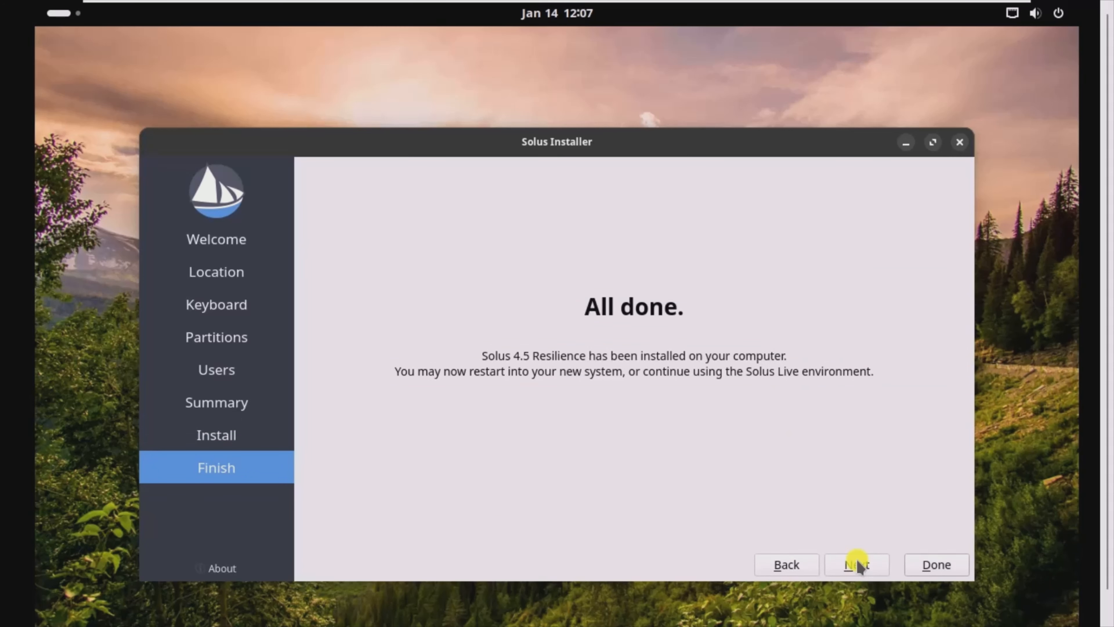
left_click(931, 566)
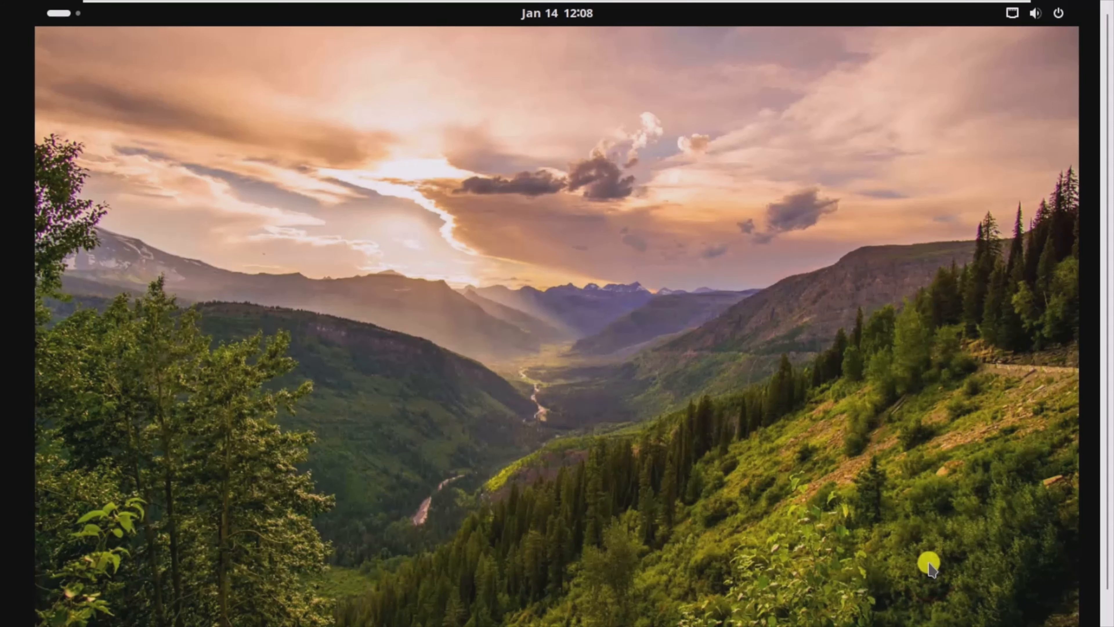
Step: Restart the virtual machine from the live desktop to boot into the installed system
left_click(1056, 17)
left_click(1055, 17)
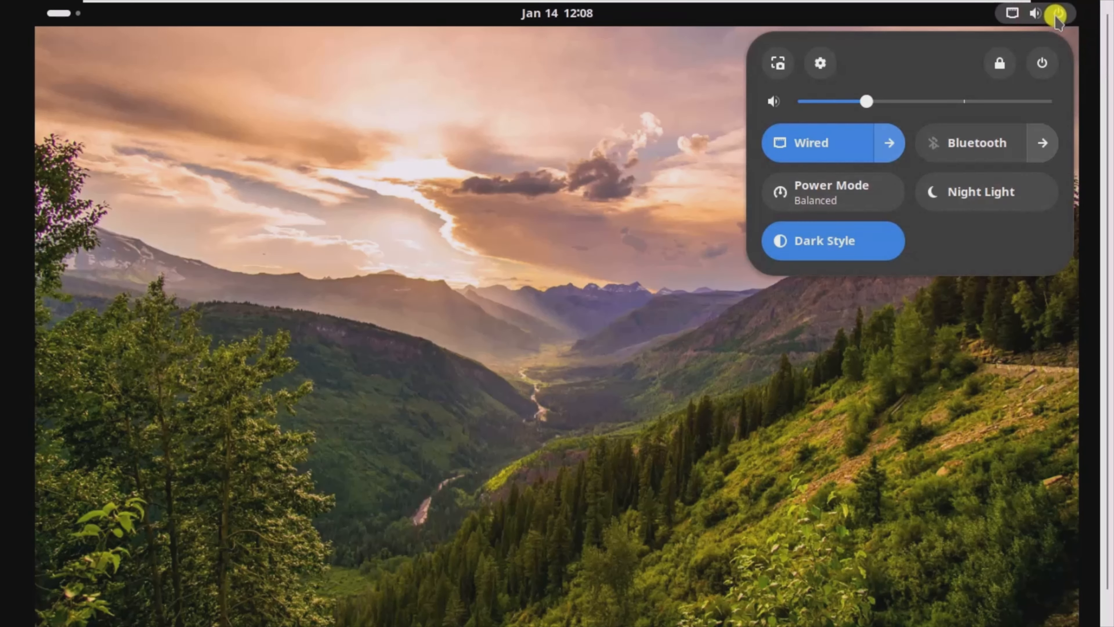
left_click(1043, 64)
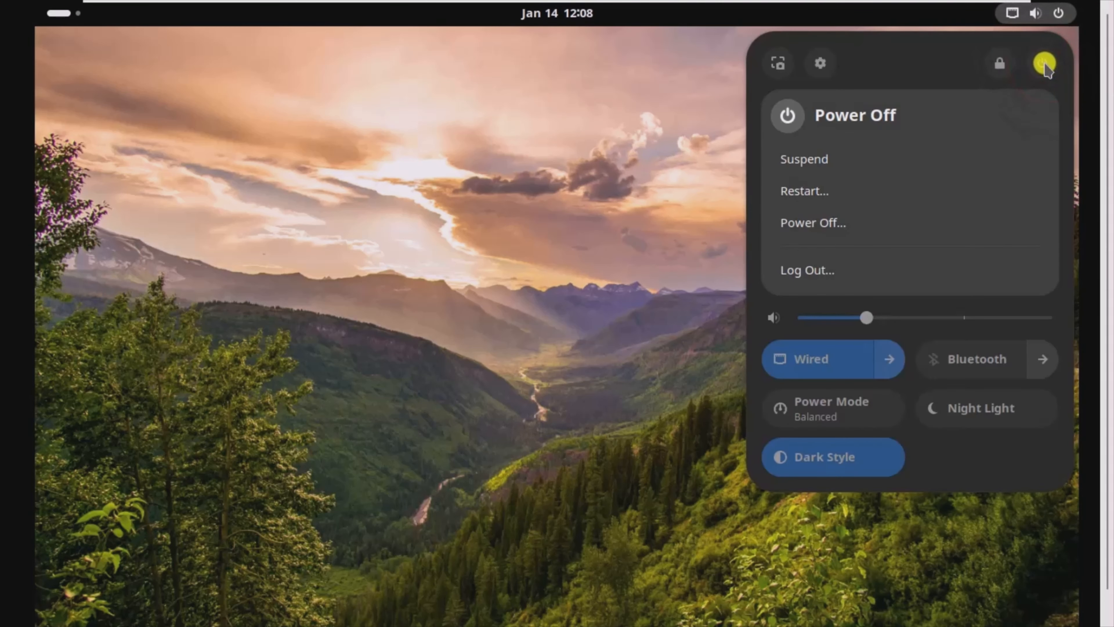
left_click(810, 193)
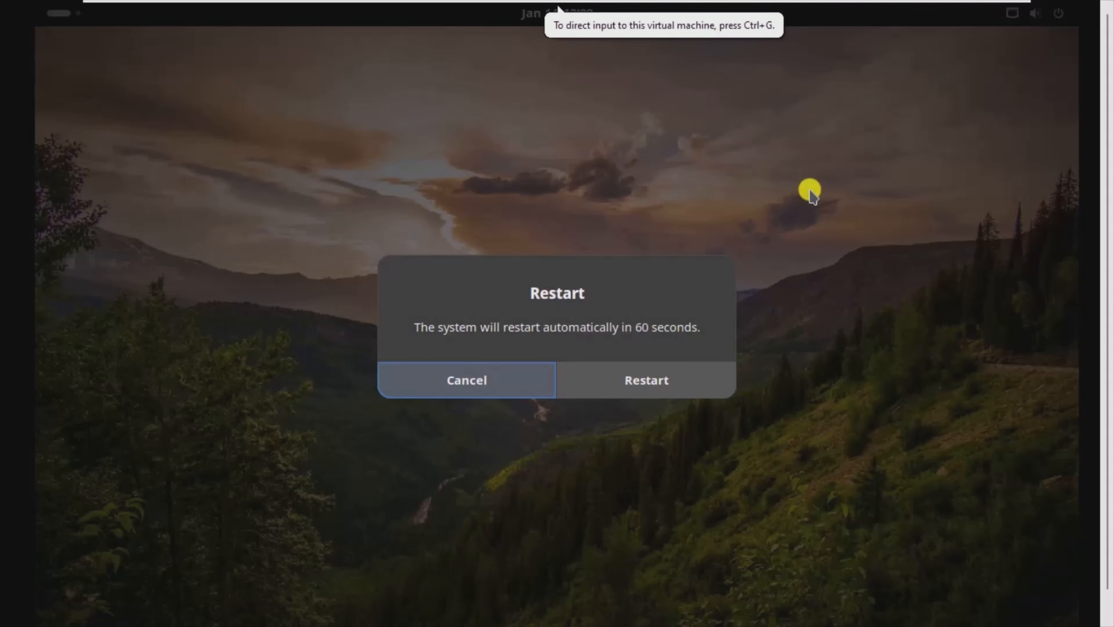
left_click(660, 380)
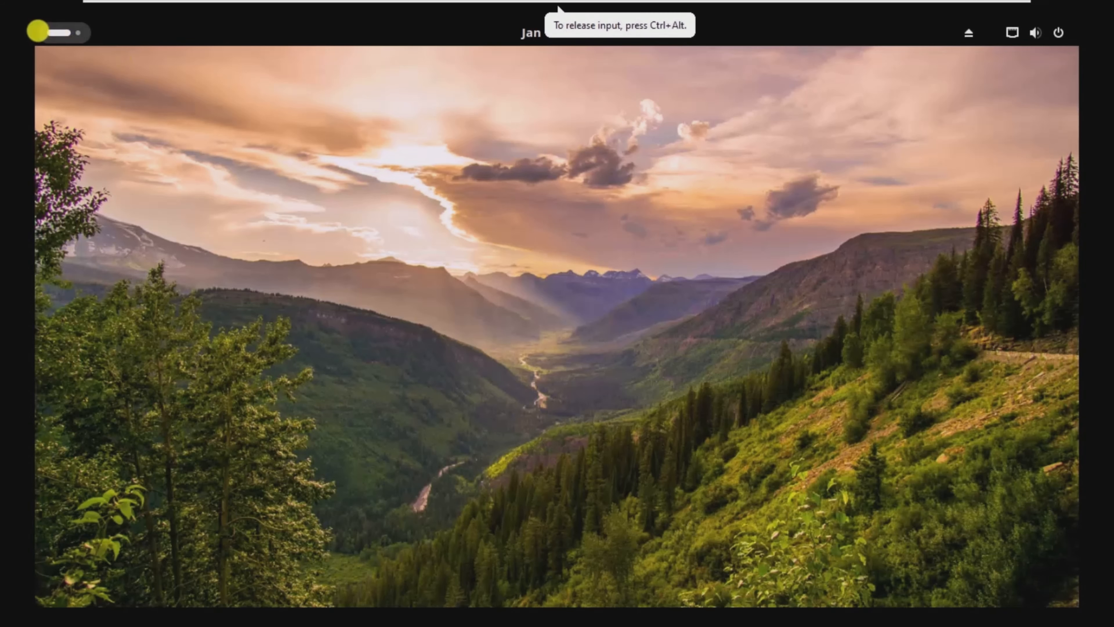
Step: Open the Software Center and install all available updates, authenticating with the account password
left_click(54, 26)
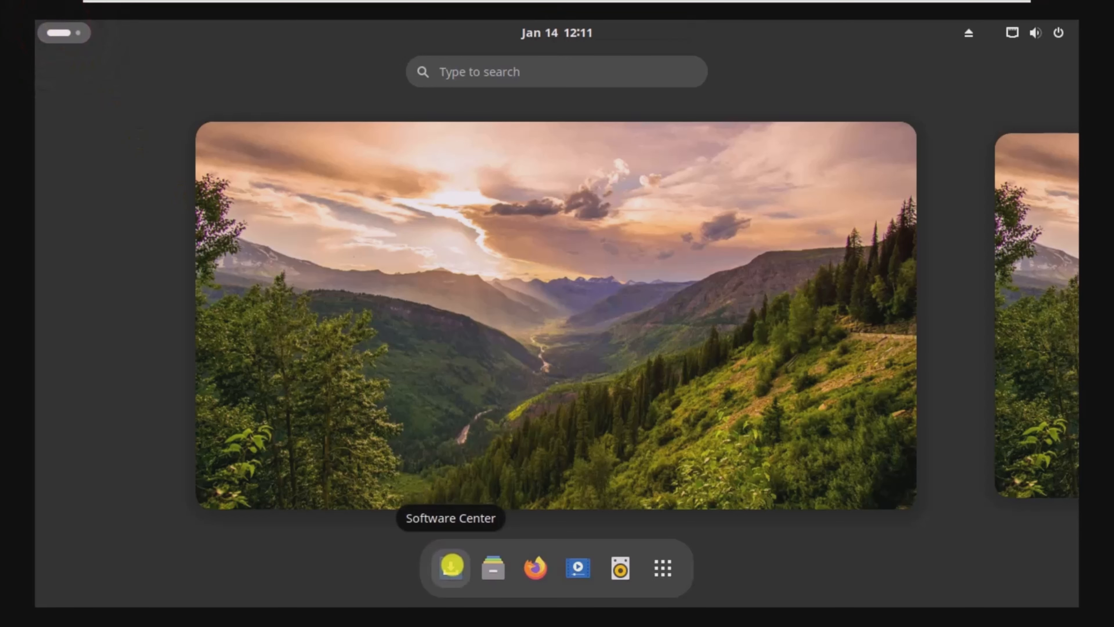
left_click(451, 566)
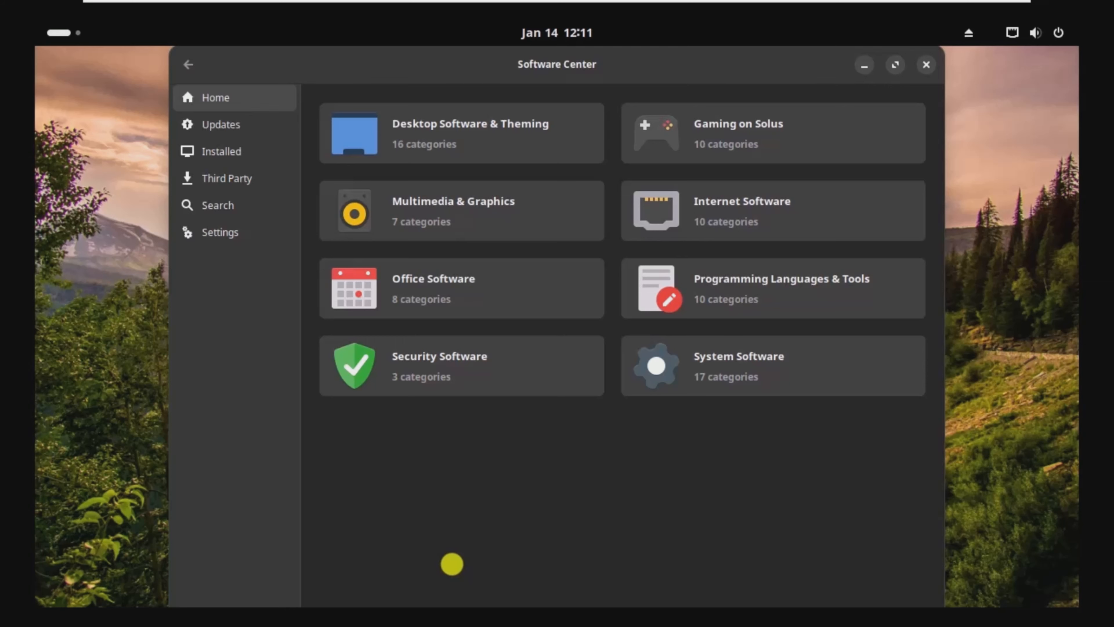
left_click(198, 121)
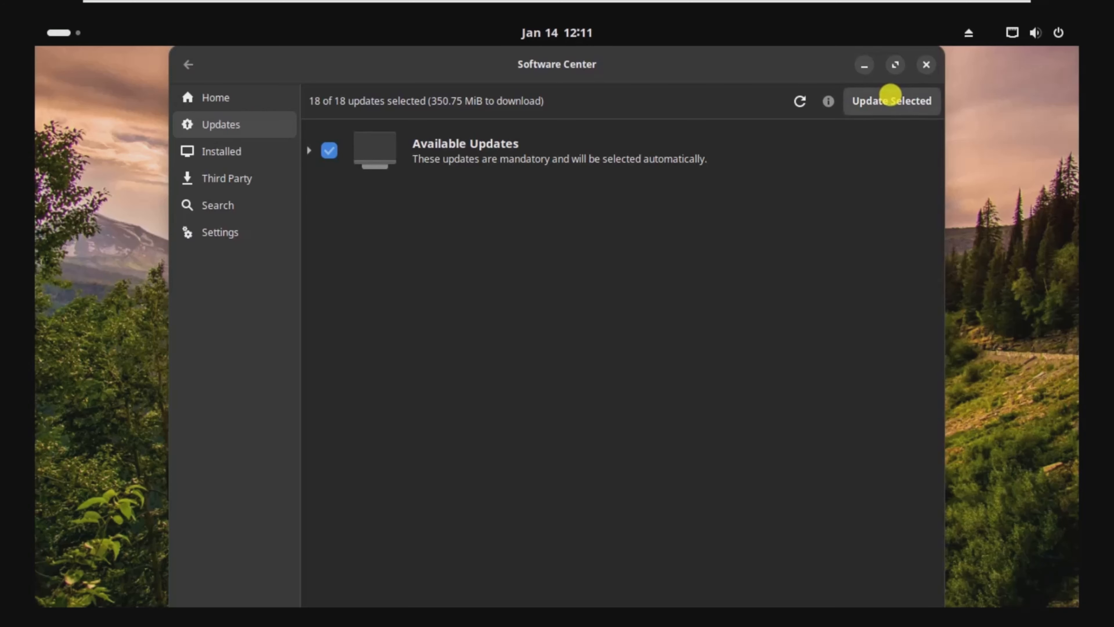
left_click(890, 95)
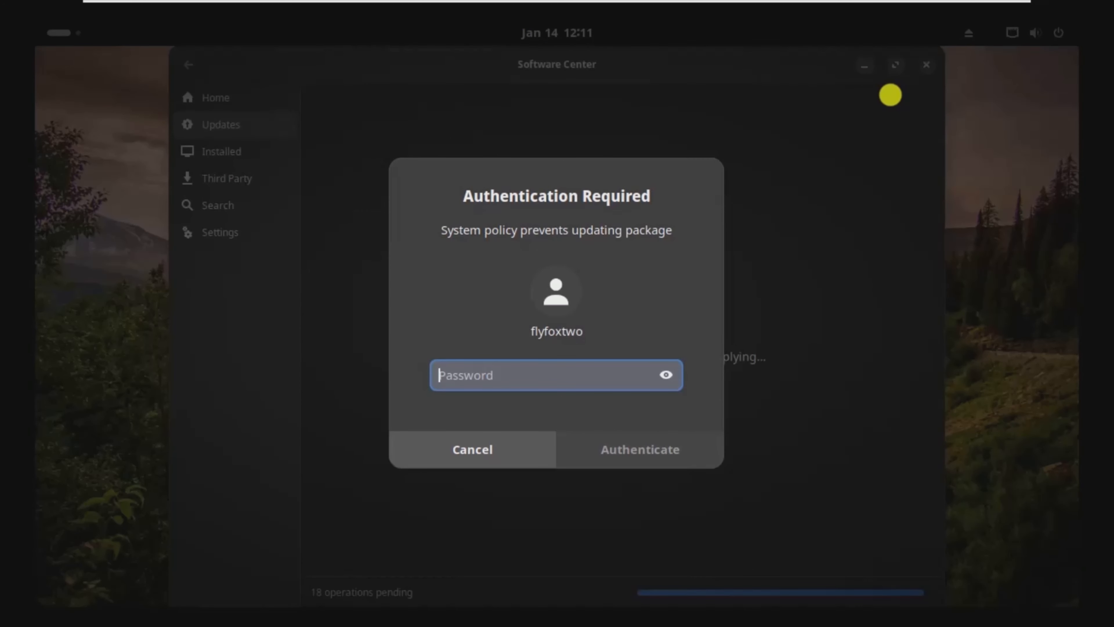
type("•••")
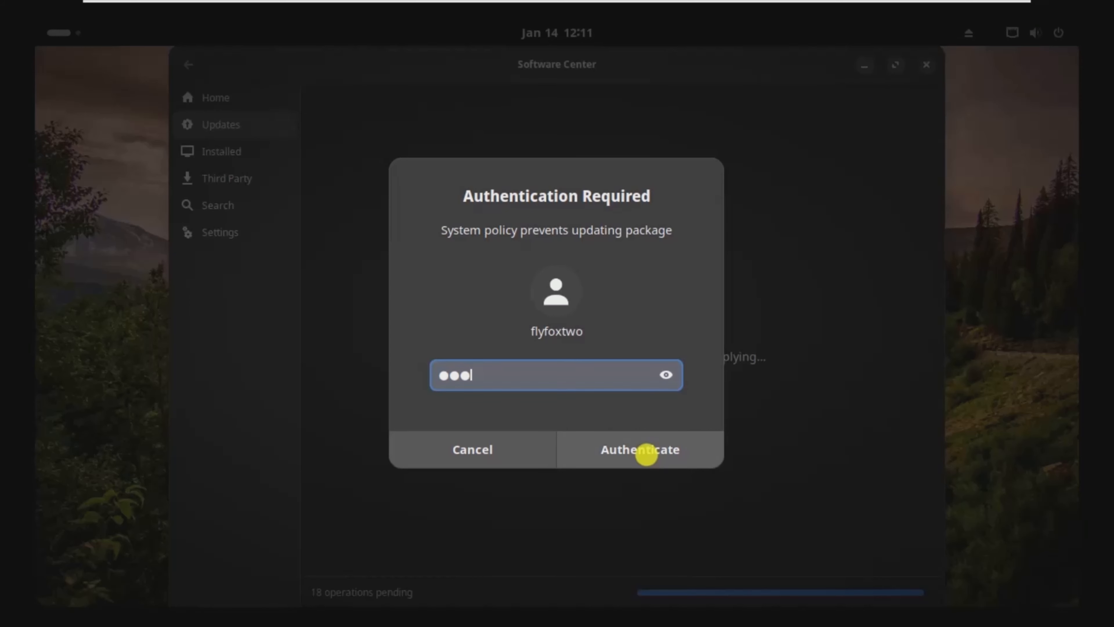
left_click(646, 454)
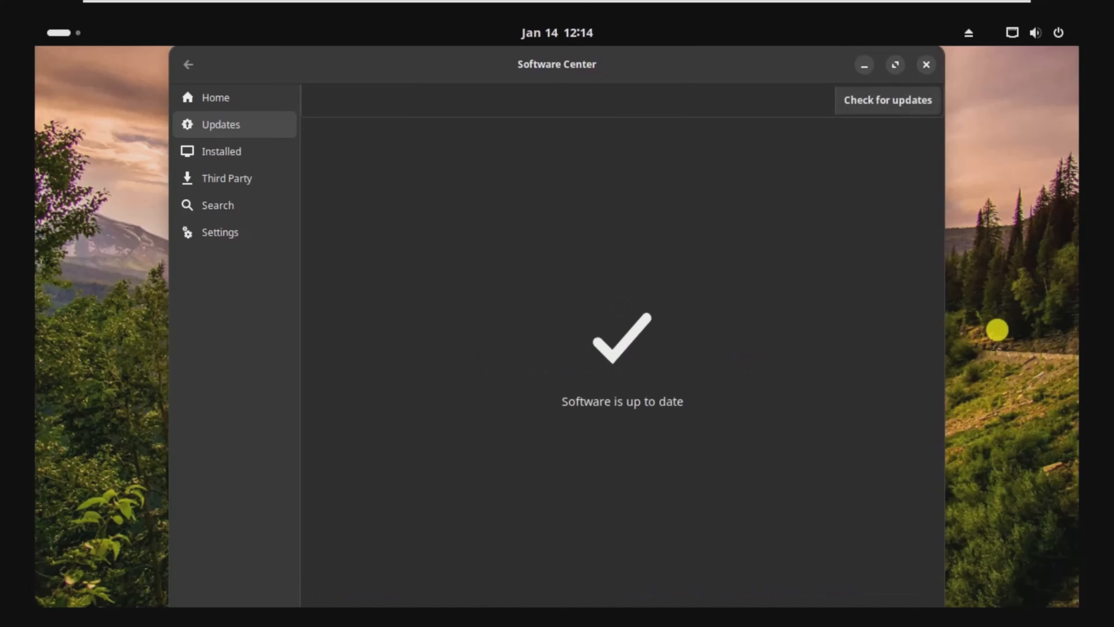
Step: Look through the Software Center's installed packages, third-party software, search and settings pages, and close it
left_click(224, 150)
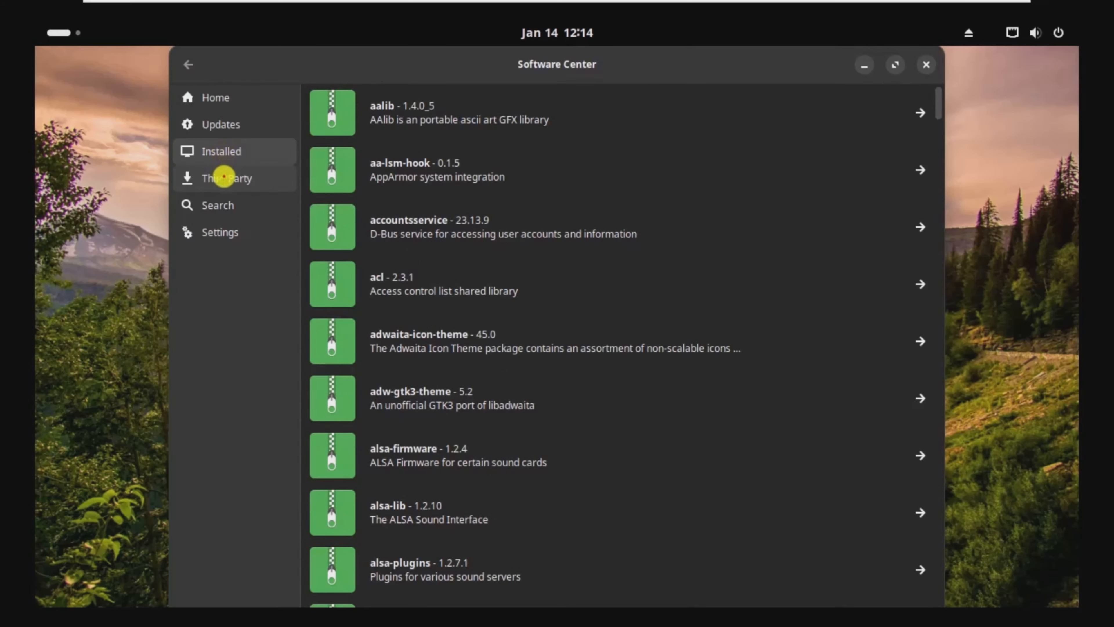
left_click(223, 178)
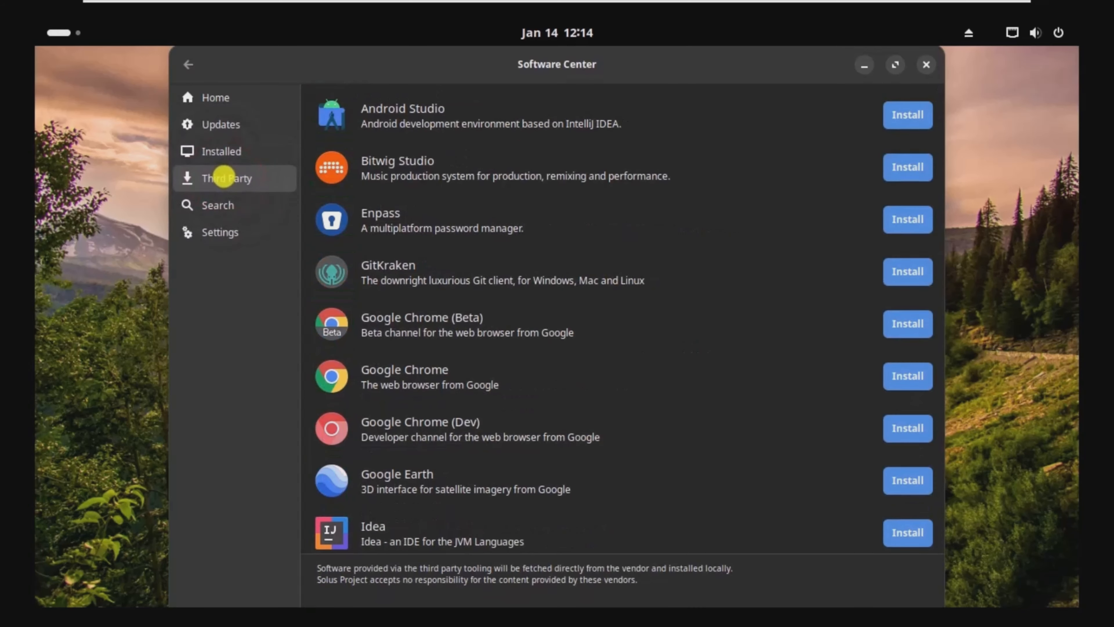
left_click(218, 204)
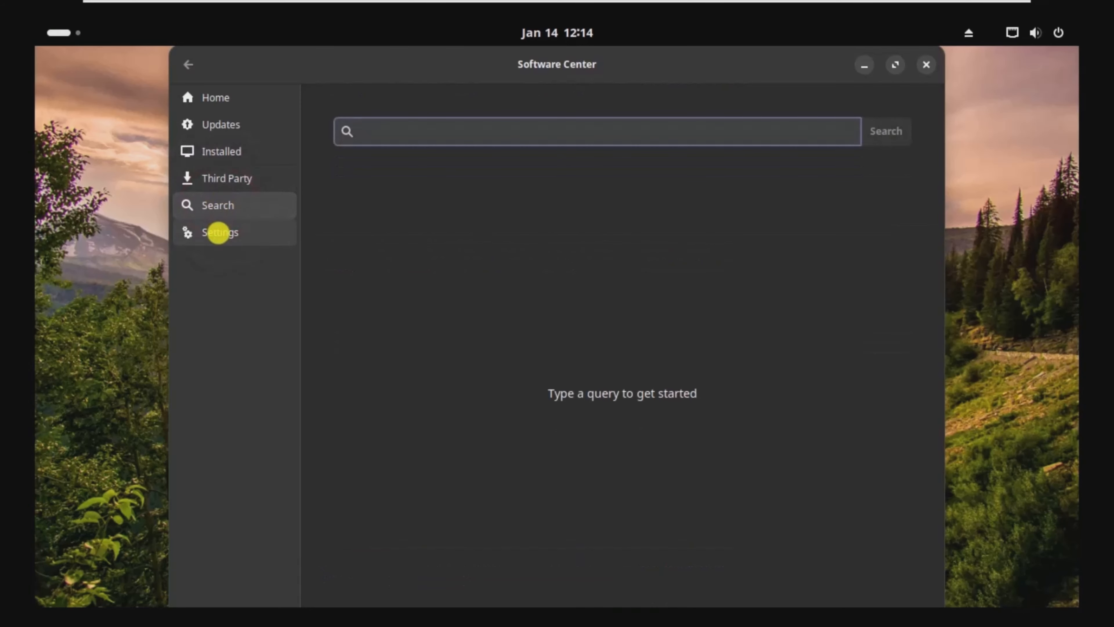
left_click(219, 234)
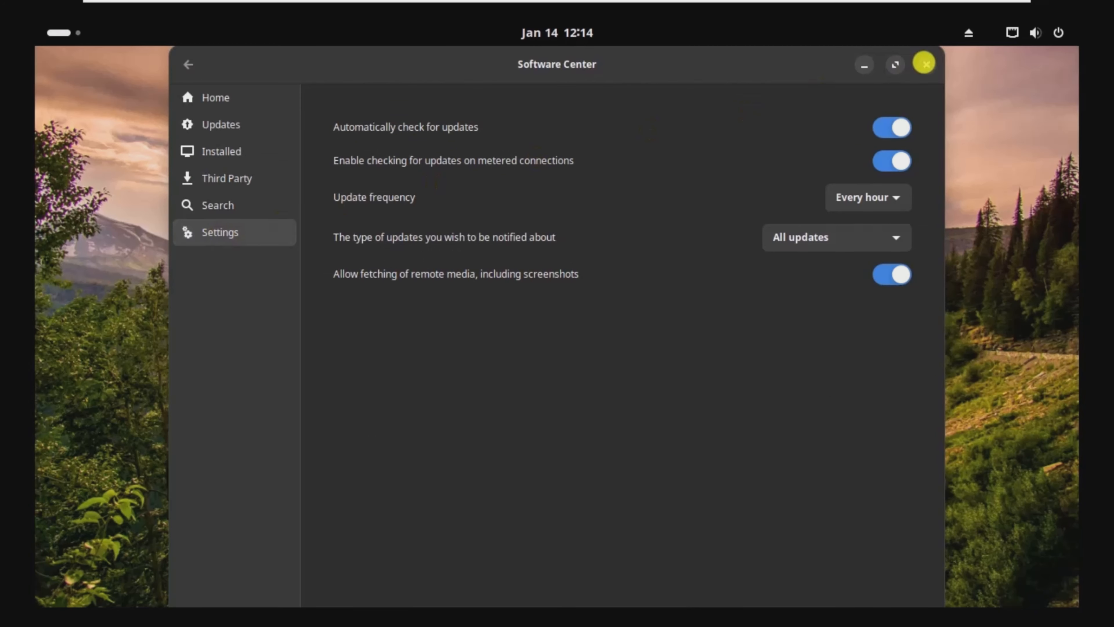
left_click(923, 63)
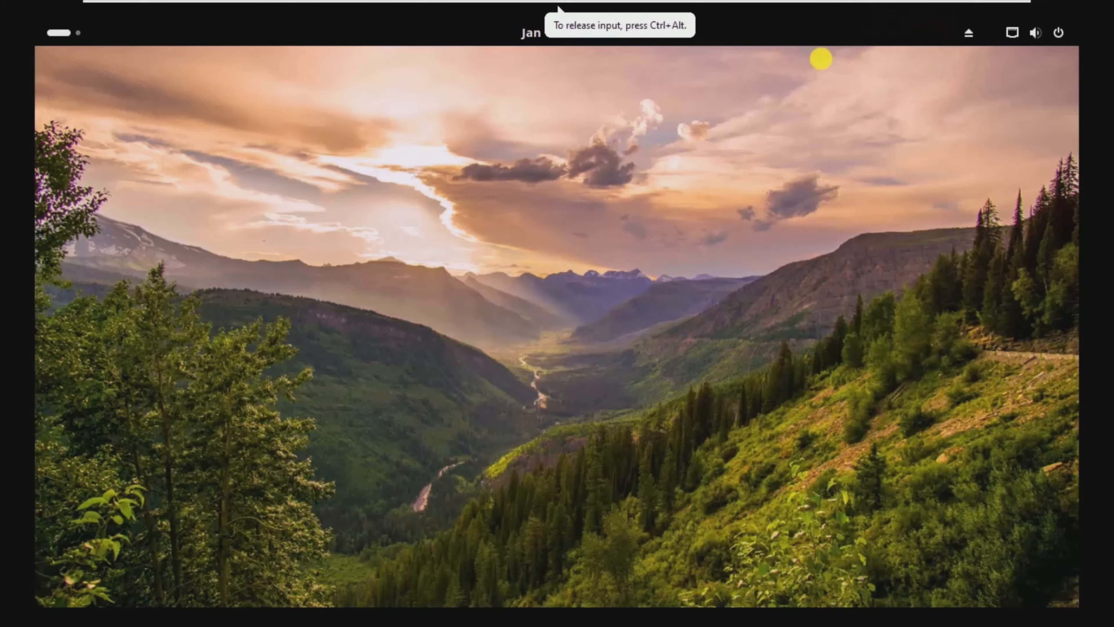
Step: Open the Files application to view the Home folder, and close it
left_click(65, 32)
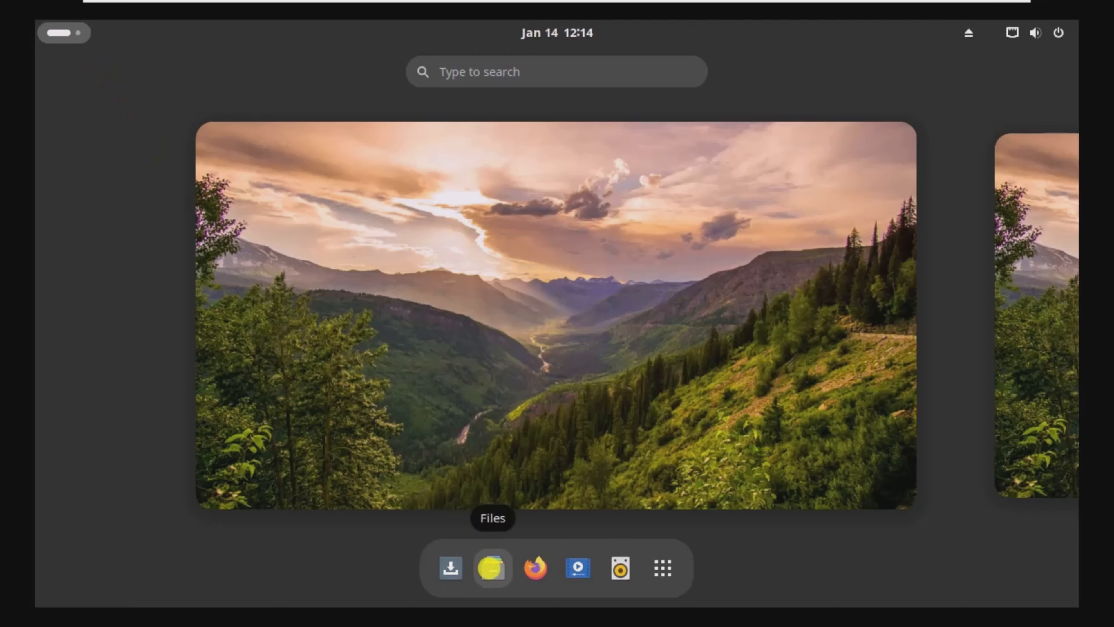
left_click(490, 567)
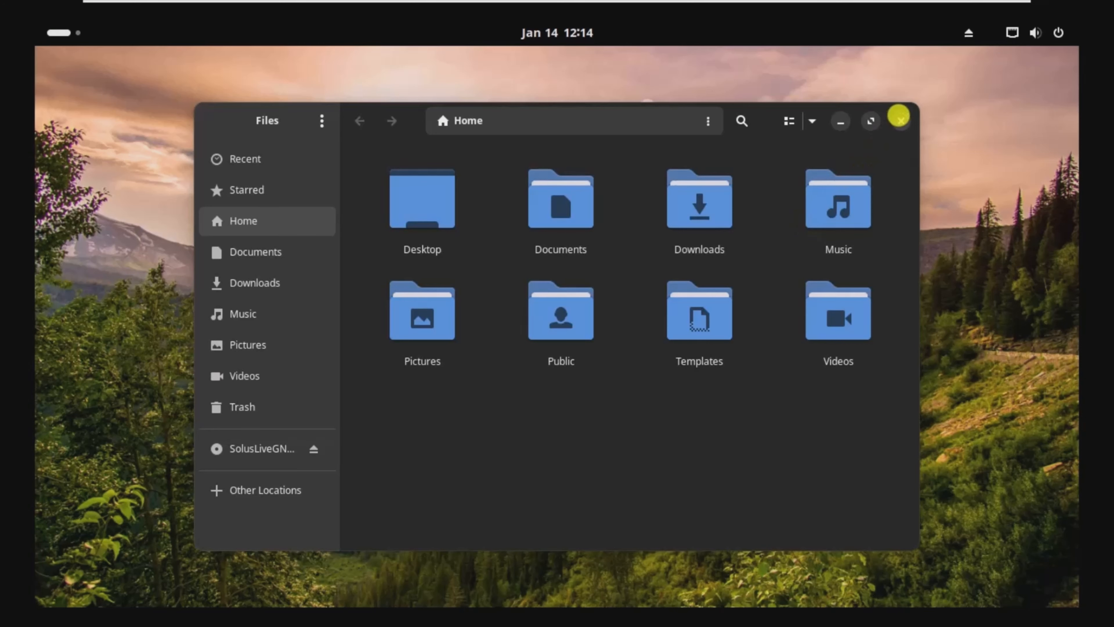
left_click(898, 116)
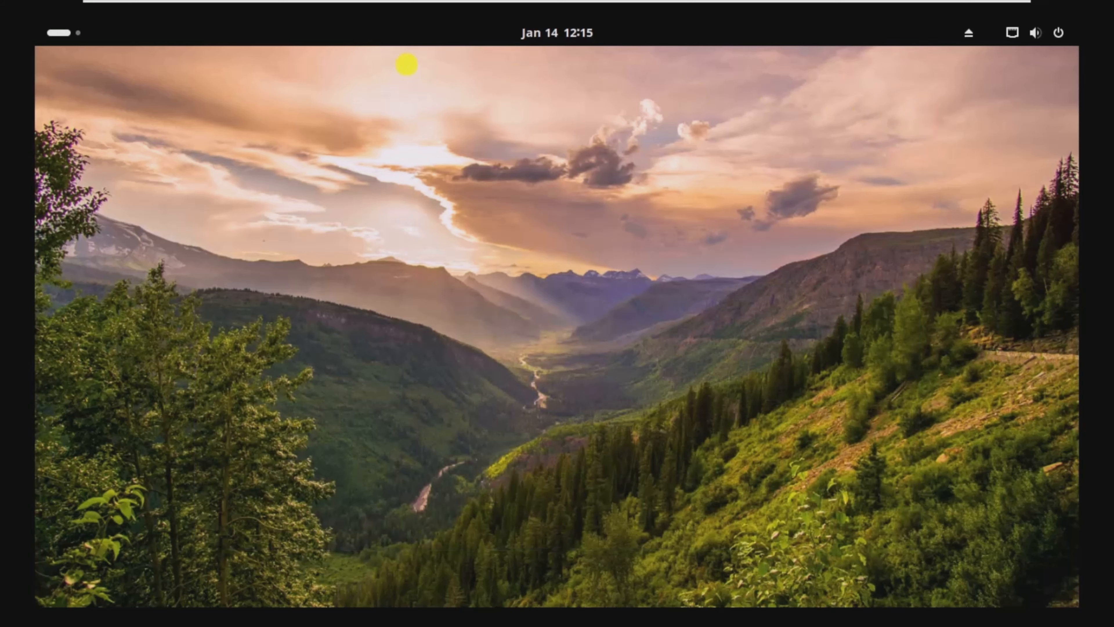
Step: Open the Celluloid video player to view its welcome window, and close it
left_click(60, 29)
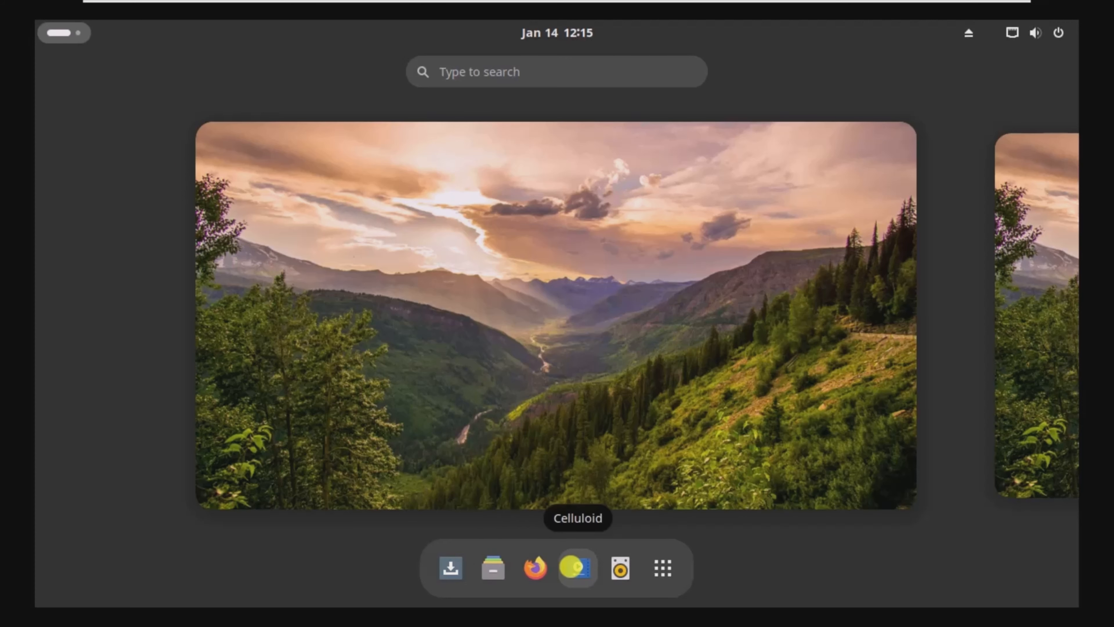
left_click(575, 568)
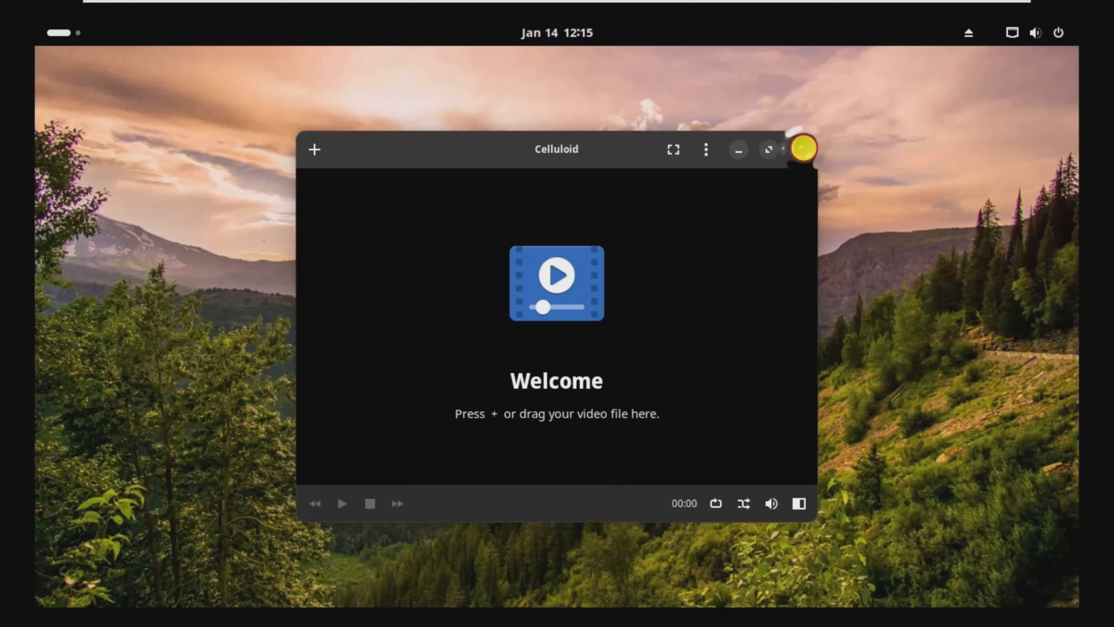
left_click(803, 149)
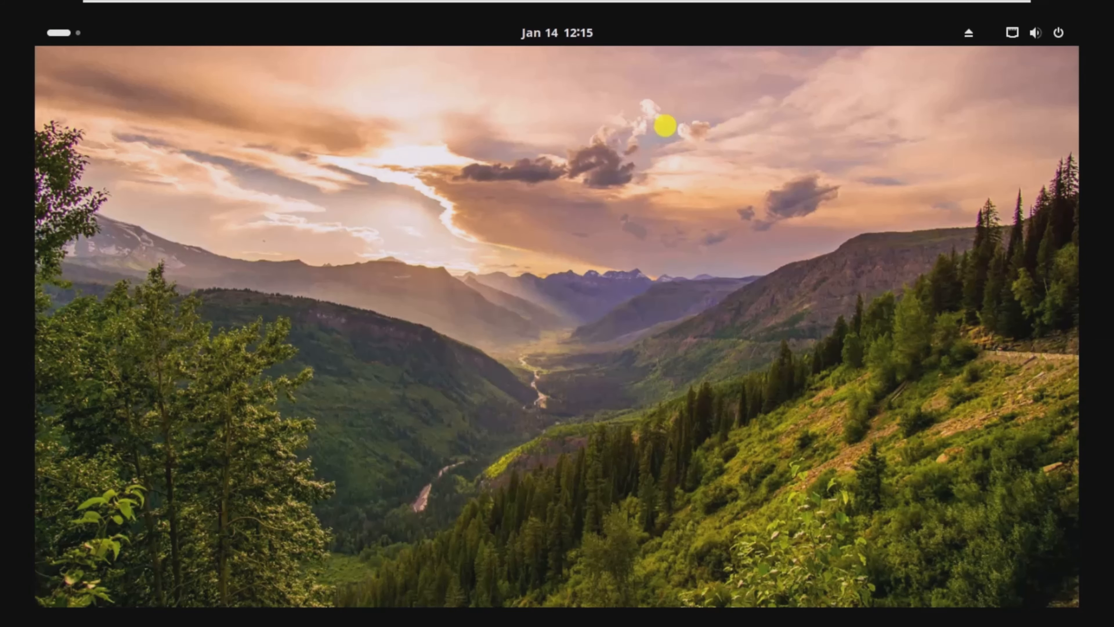
Step: Open the music player to view its library and import page, and close it
left_click(60, 29)
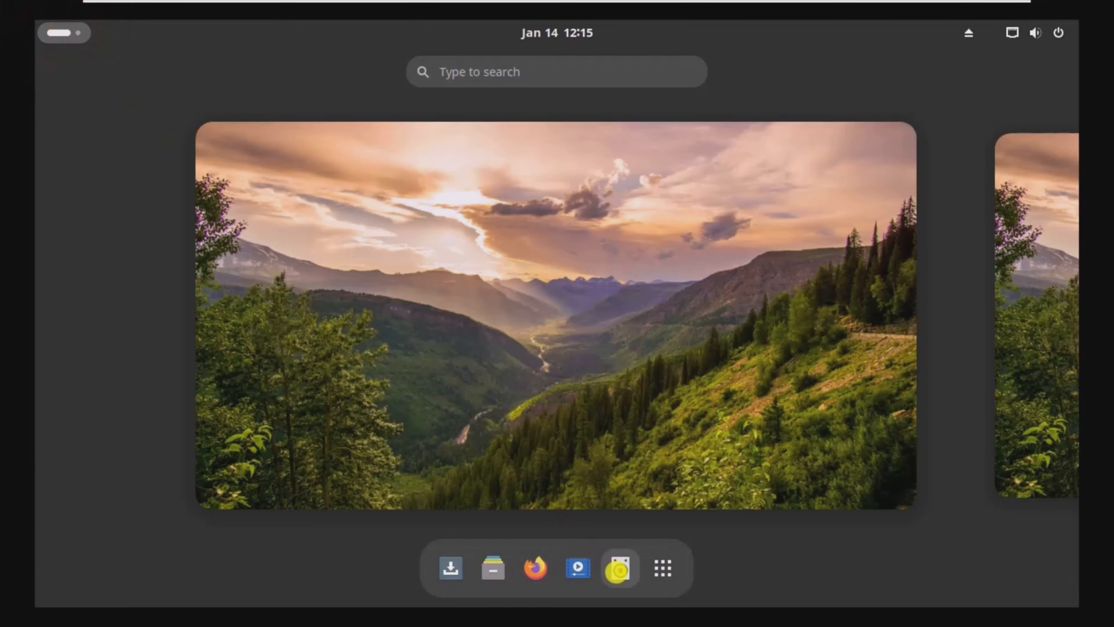
left_click(618, 570)
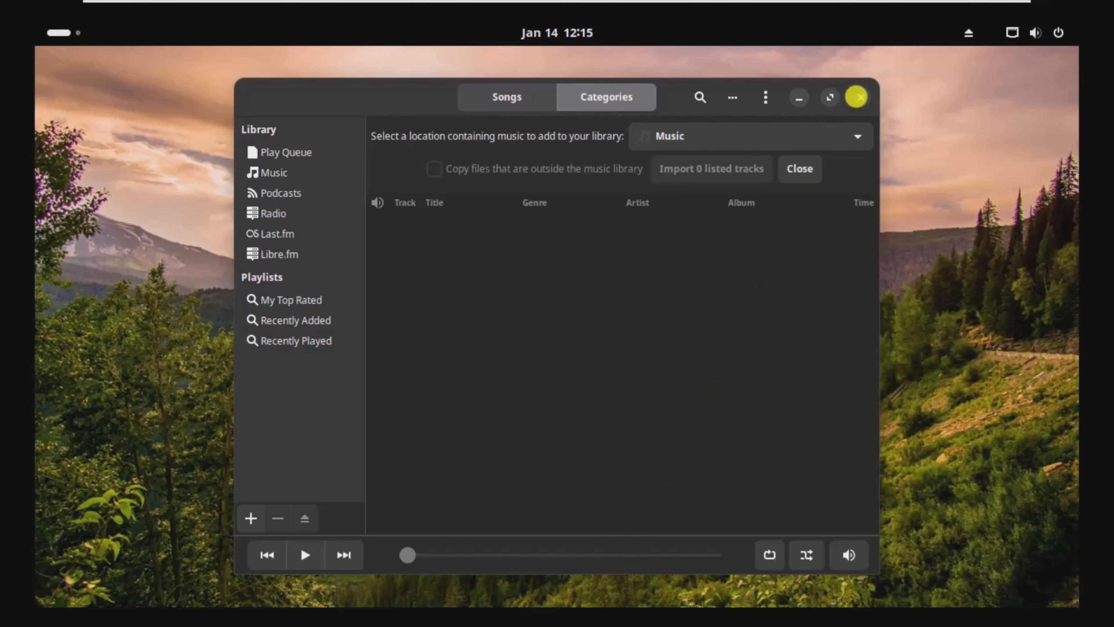
left_click(856, 97)
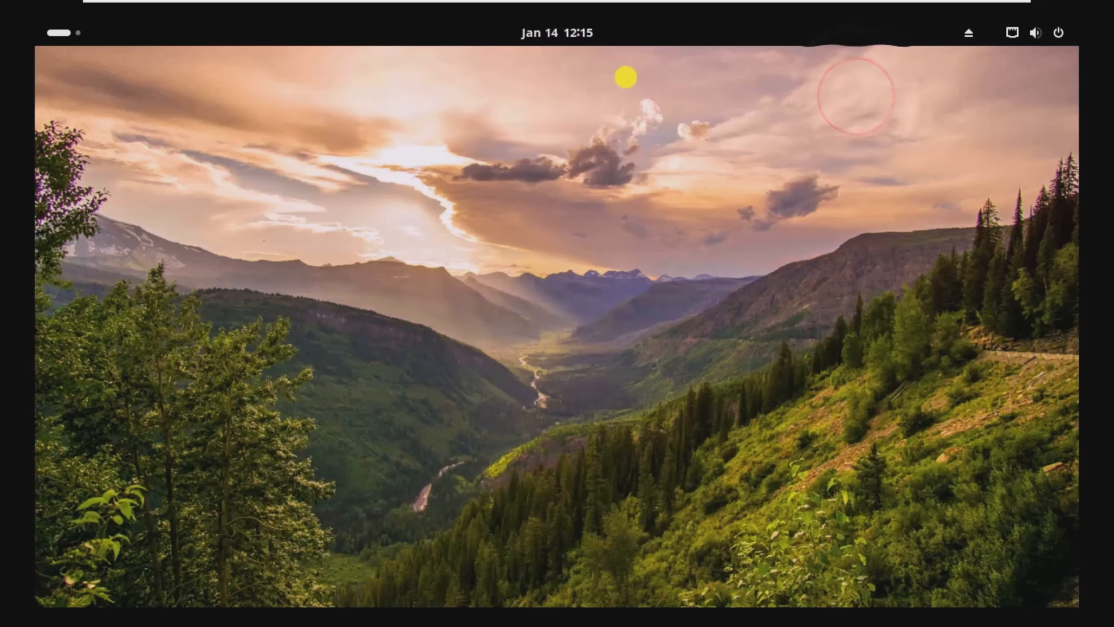
Step: Show the full grid of installed applications to look over what is preinstalled, and return to the desktop
left_click(44, 29)
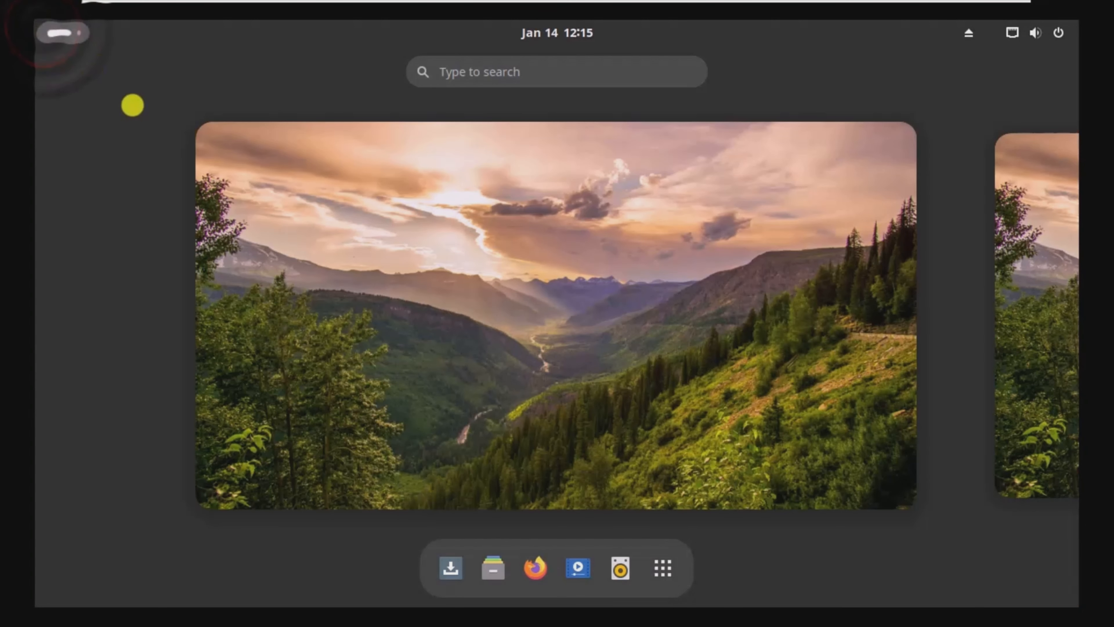
left_click(663, 561)
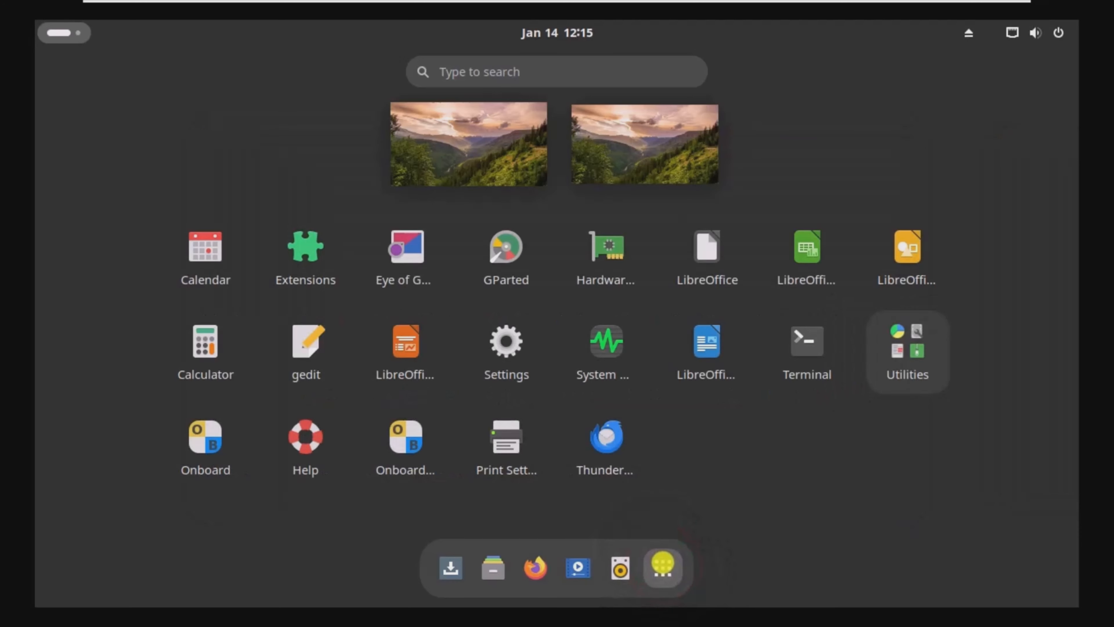
left_click(662, 564)
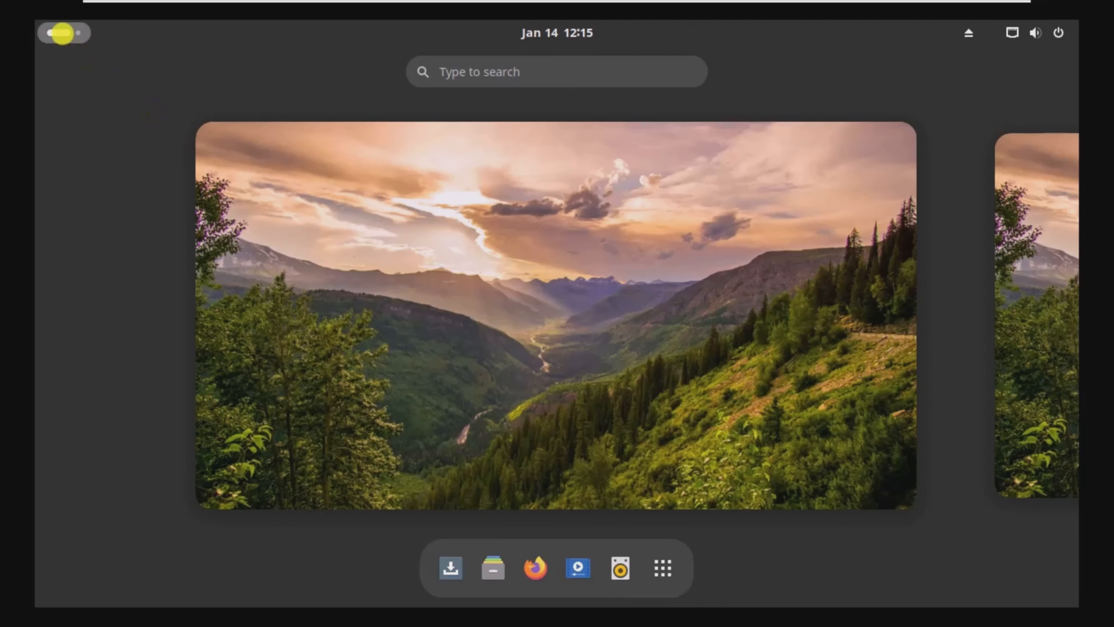
left_click(63, 32)
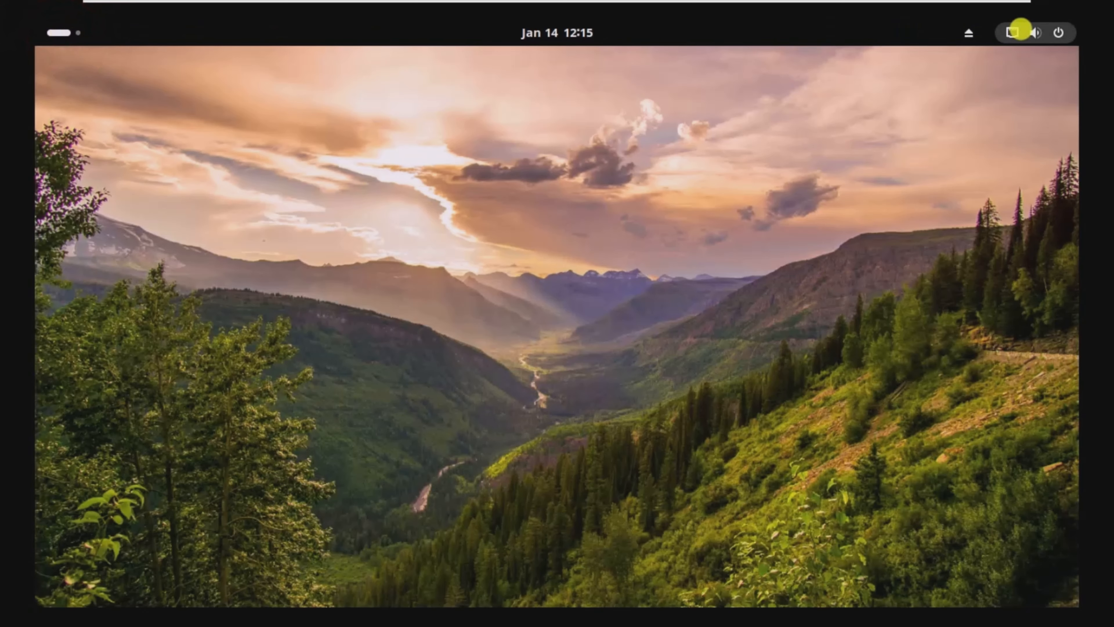
Step: Power off the installed Solus system from its desktop
left_click(1061, 30)
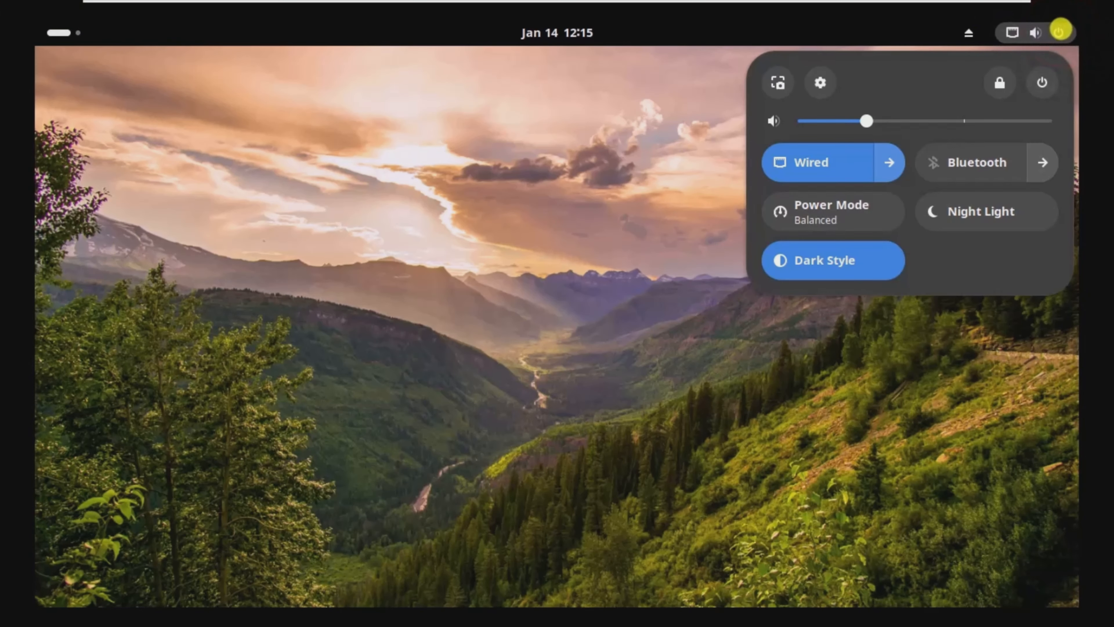
left_click(1042, 84)
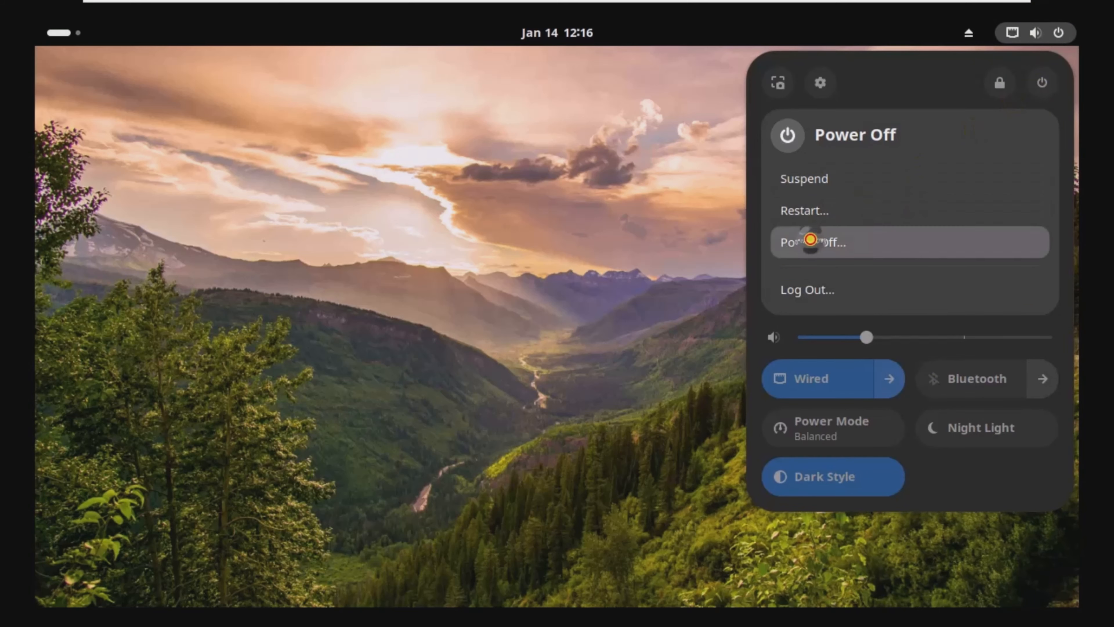
left_click(810, 239)
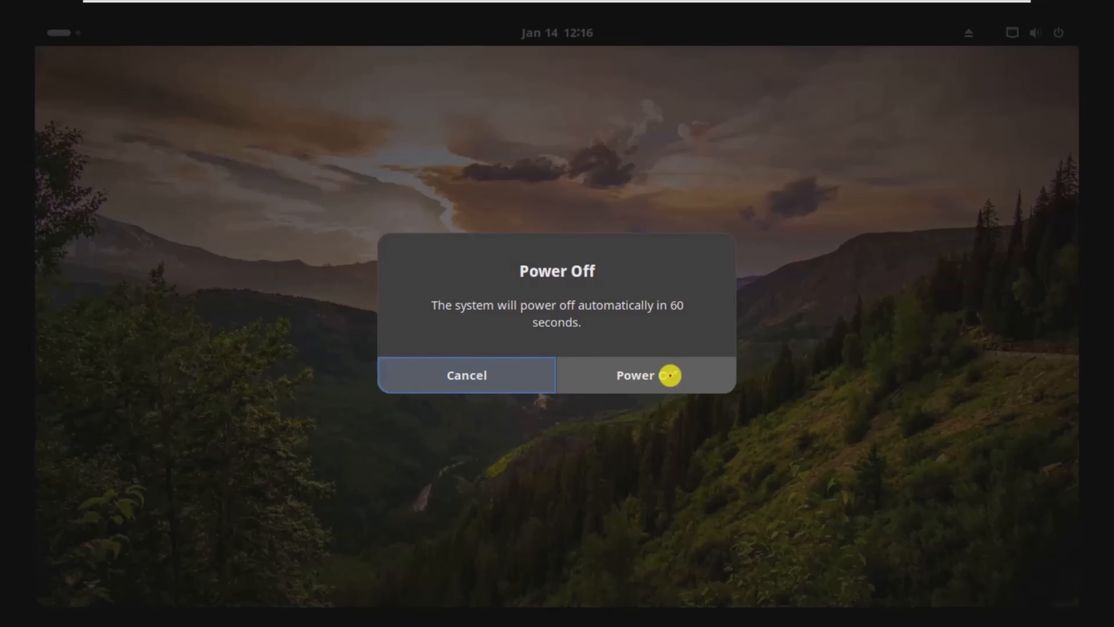
left_click(670, 375)
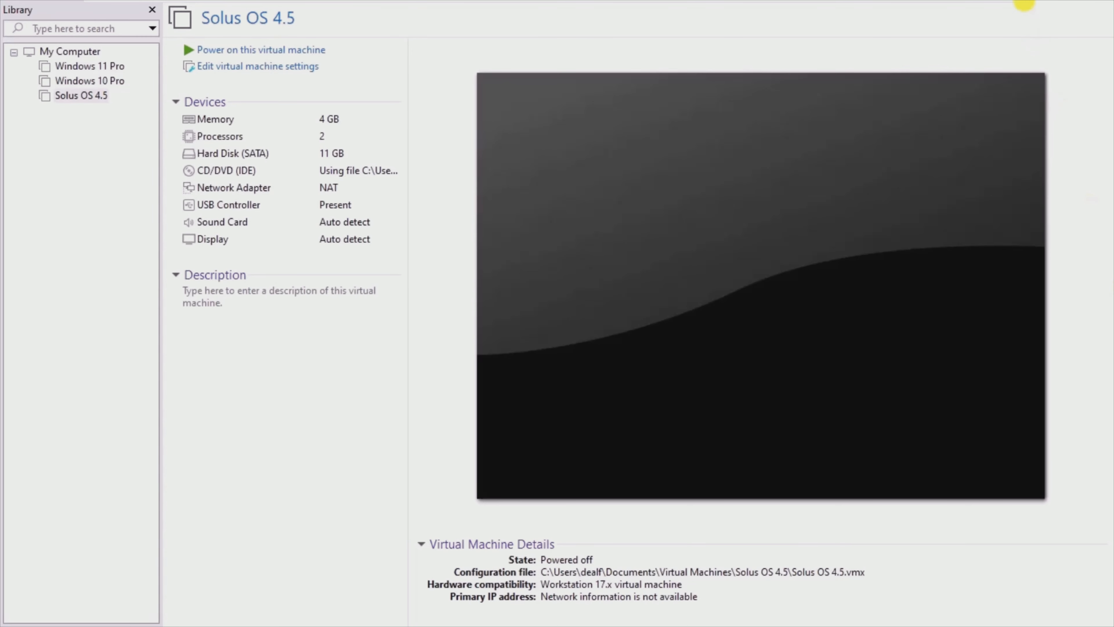
Step: Leave full-screen mode and use Snapshot Manager to take a snapshot of the Solus OS 4.5 virtual machine named Snapshot 1
mouse_move(1023, 4)
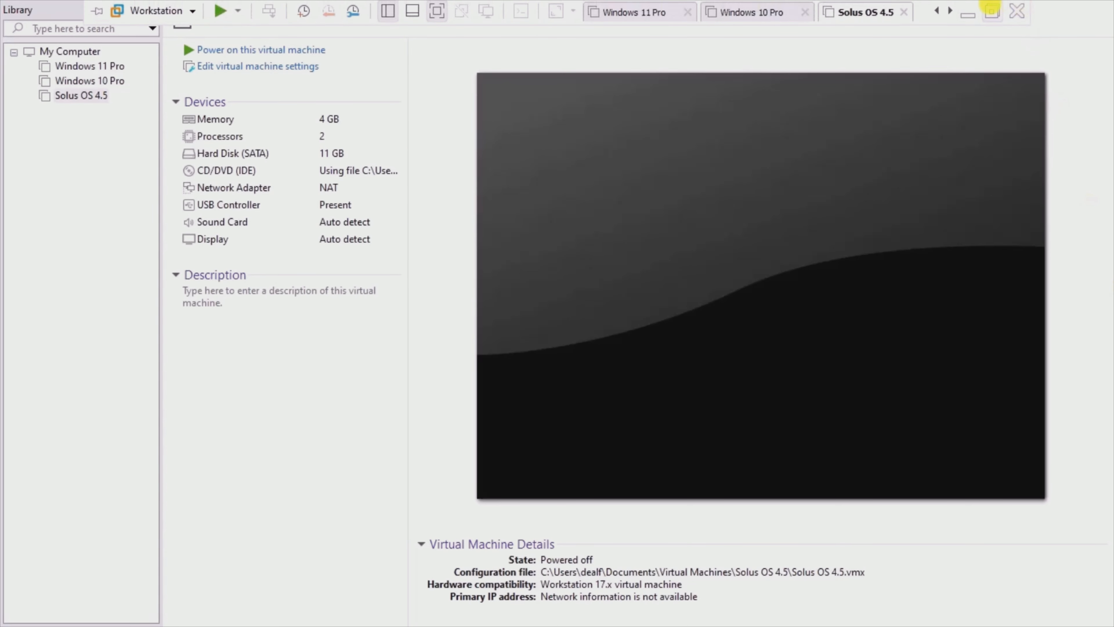
left_click(991, 11)
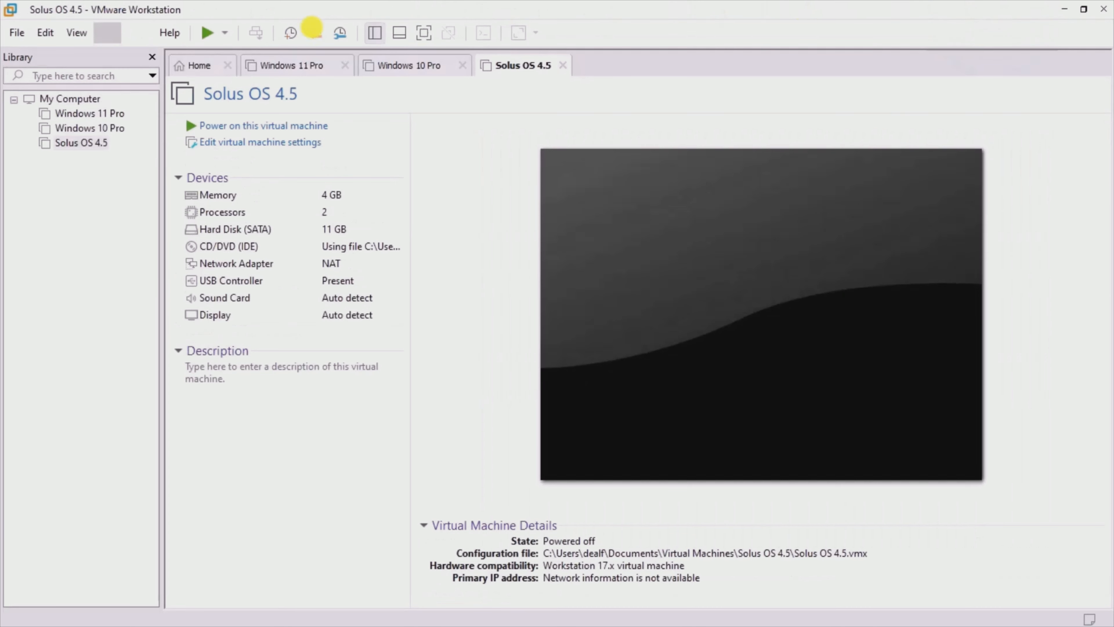
left_click(105, 32)
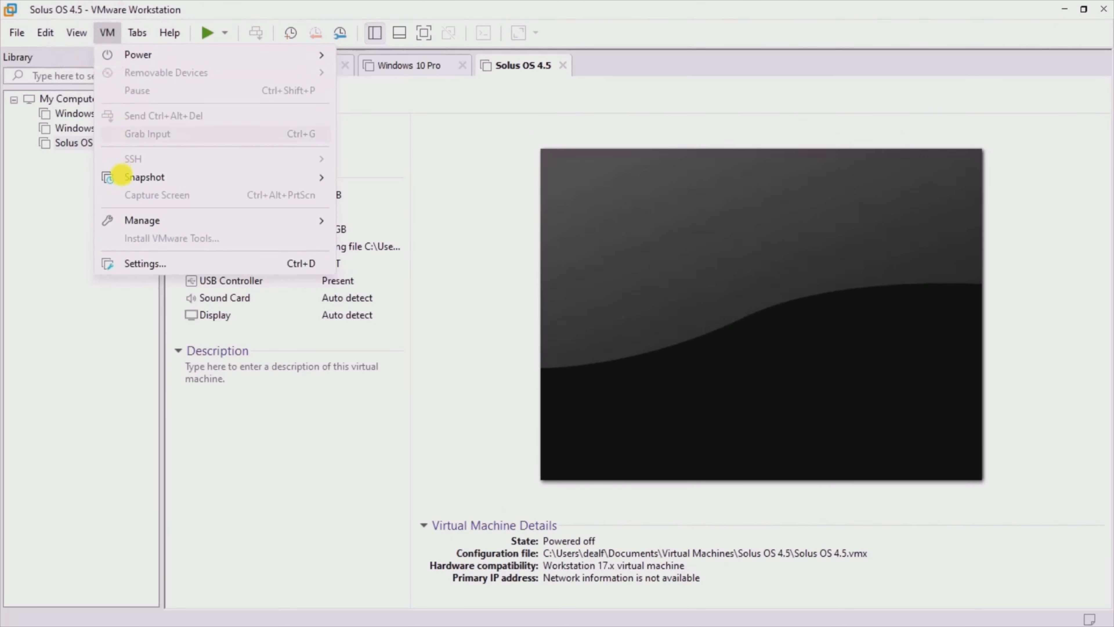
mouse_move(119, 178)
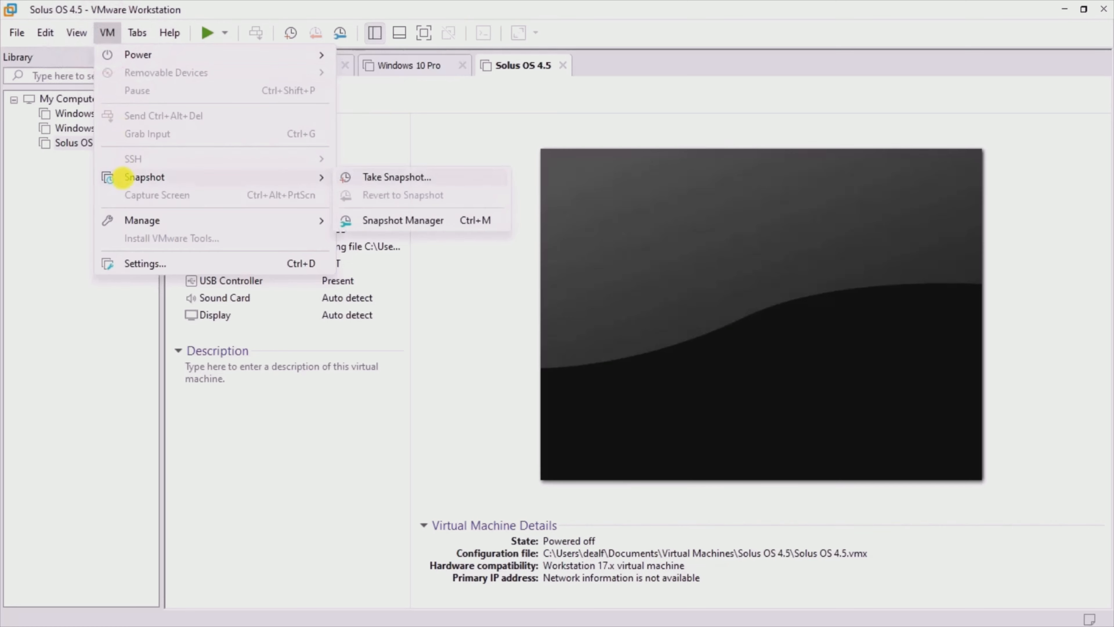
left_click(408, 220)
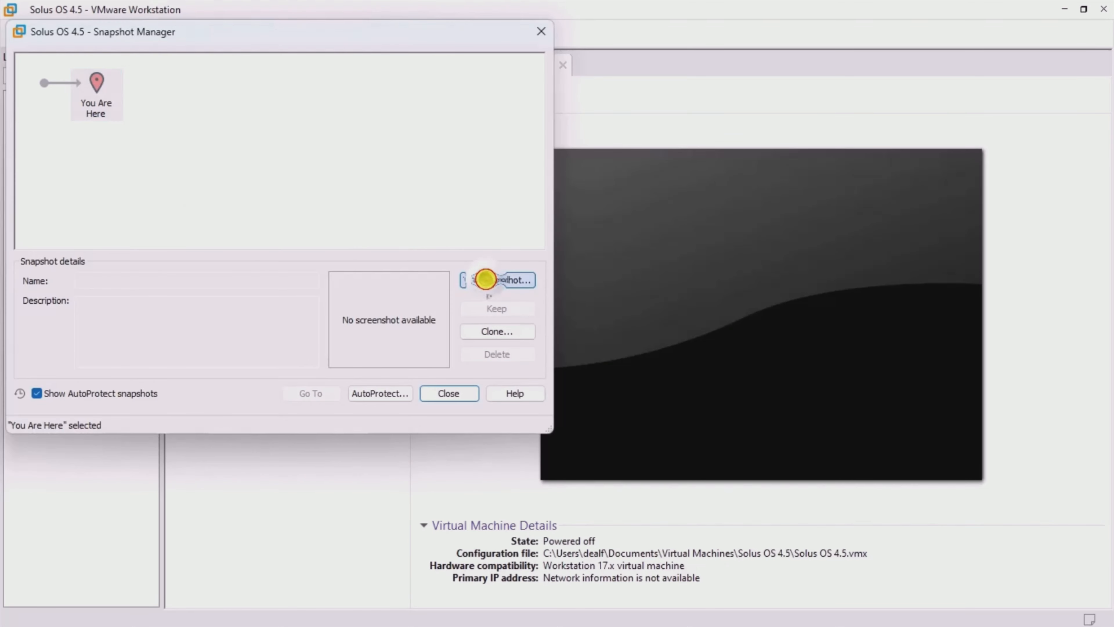
left_click(486, 279)
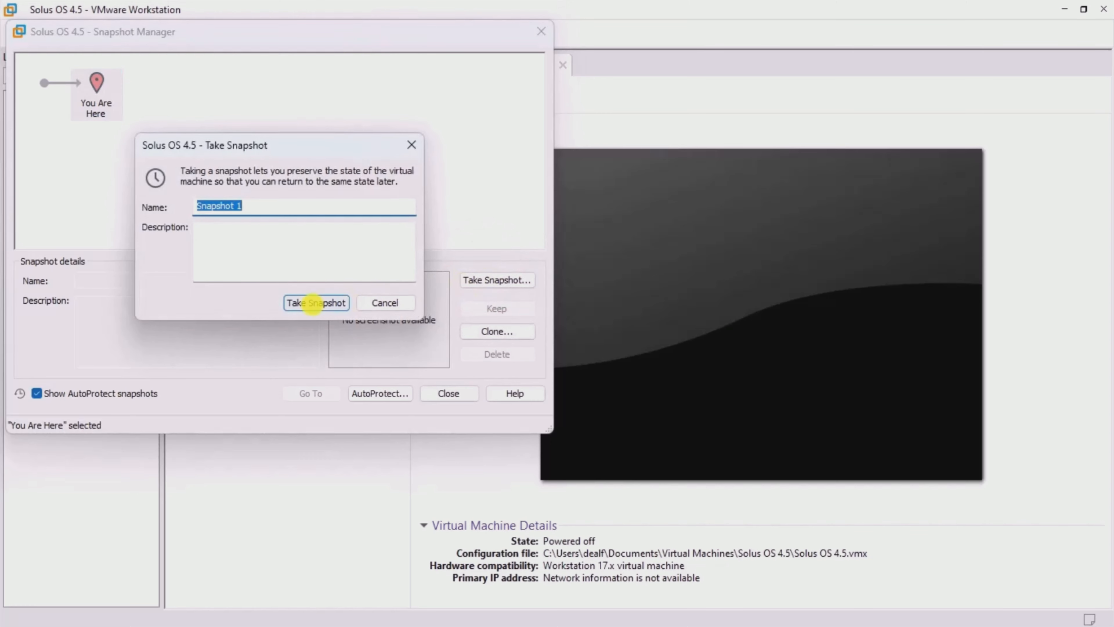
left_click(313, 303)
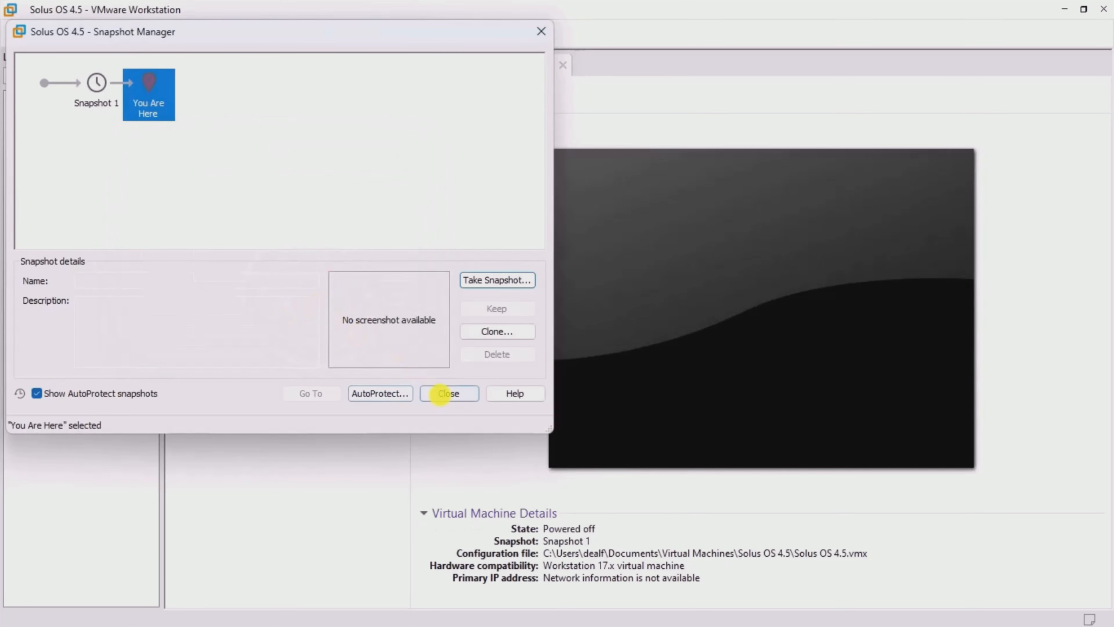
left_click(440, 393)
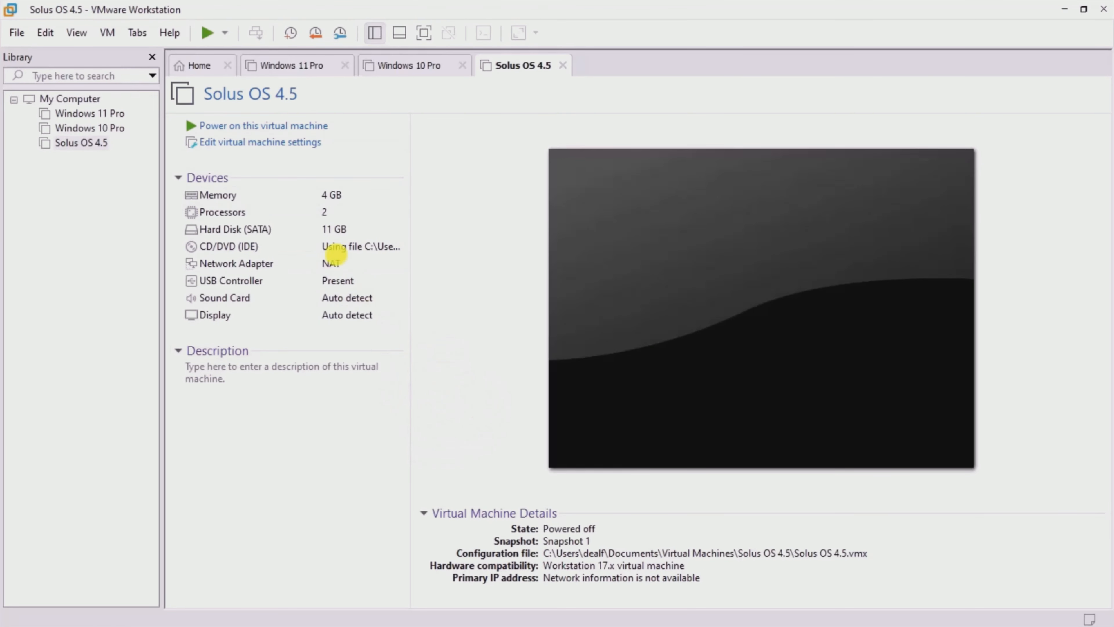
Step: Return to the Home page of VMware Workstation and exit the program
left_click(194, 64)
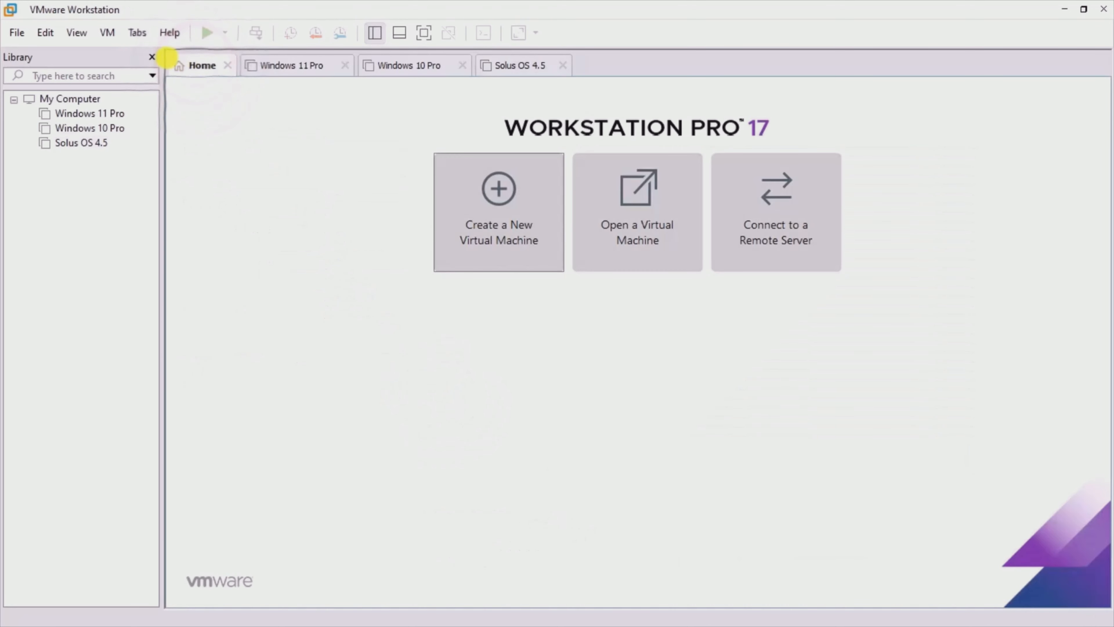
left_click(16, 32)
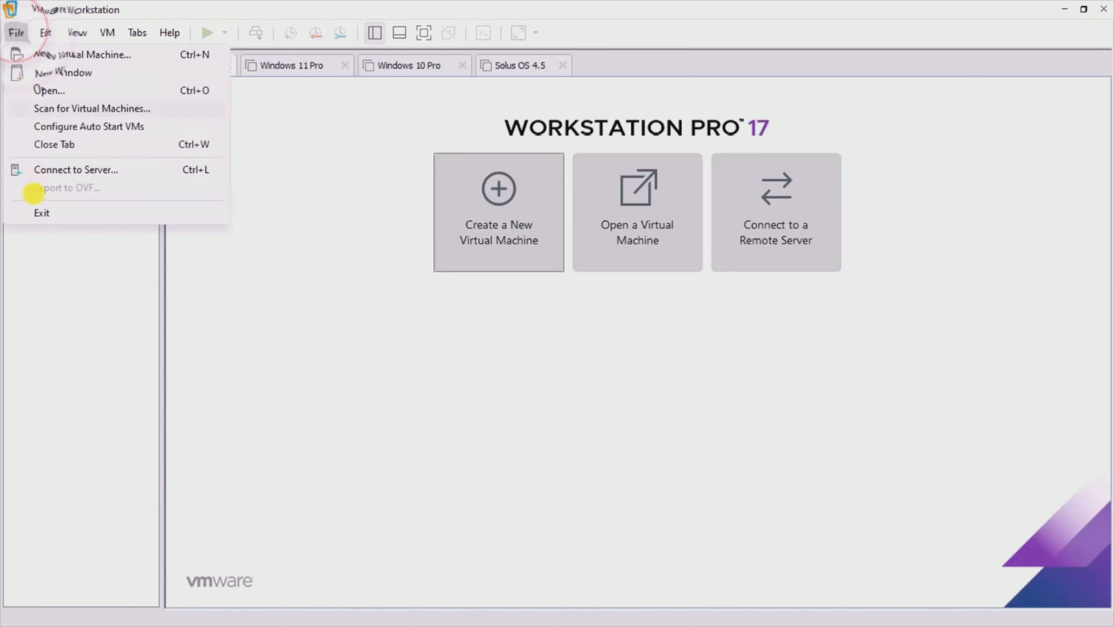
left_click(36, 212)
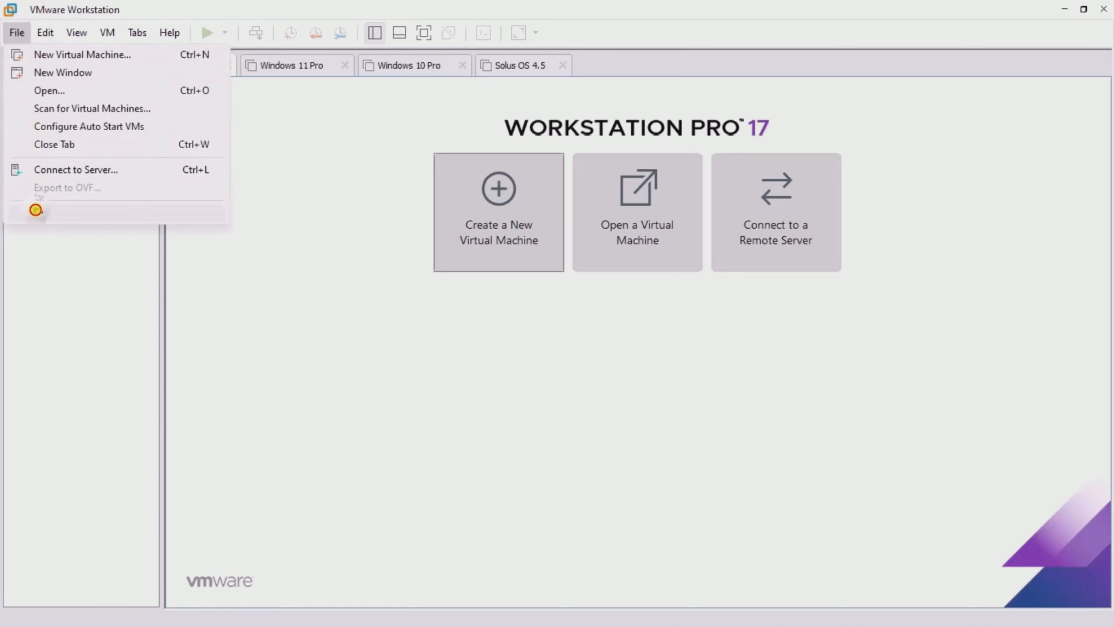